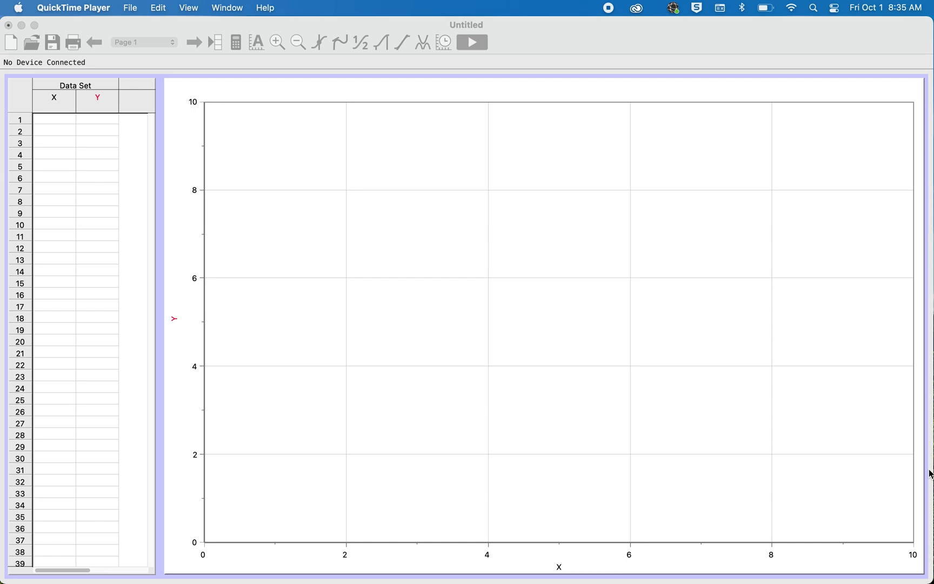
# Insert the movie Basketball Shot.mp4 from the Basketball Shot folder in Sample Movies
pyautogui.click(683, 38)
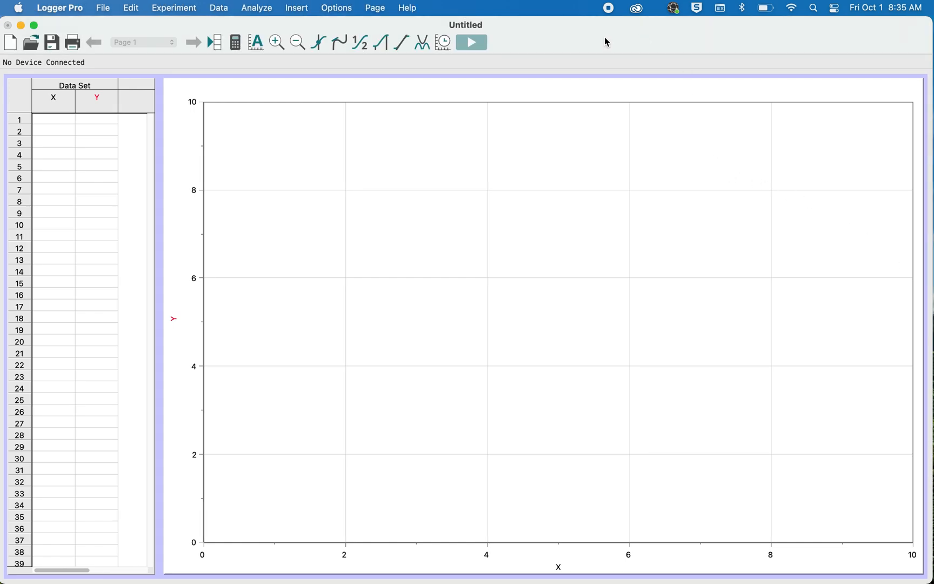
pyautogui.click(300, 9)
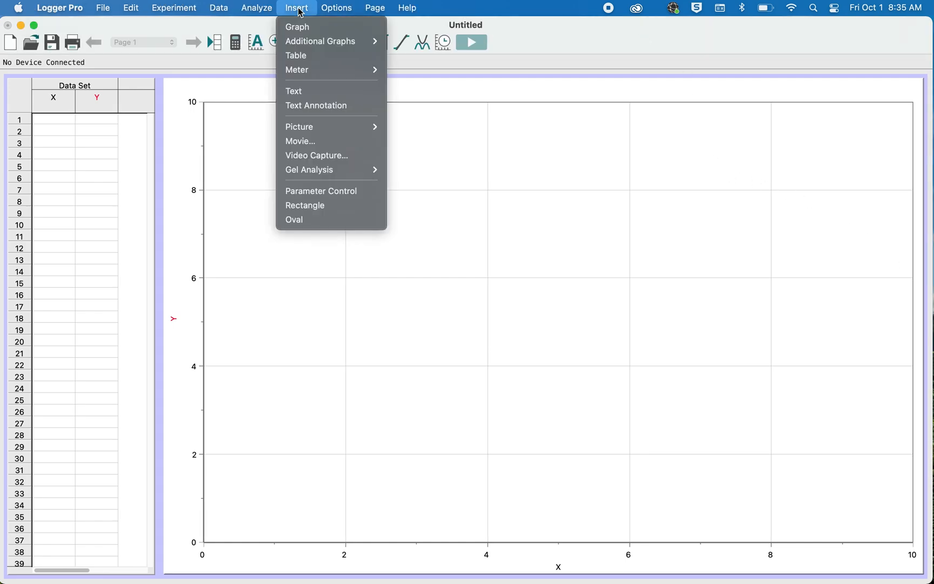
pyautogui.click(305, 141)
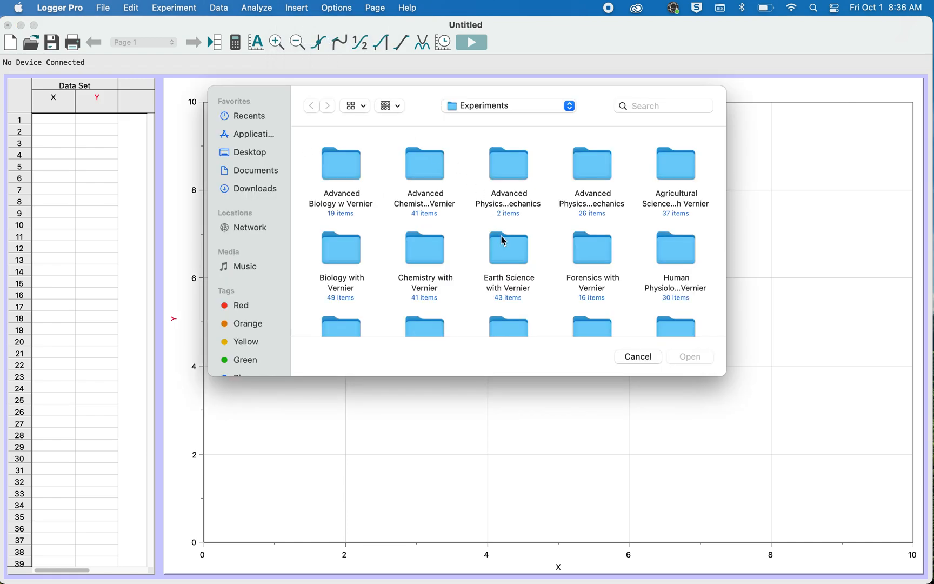
pyautogui.scroll(-10, 501, 254)
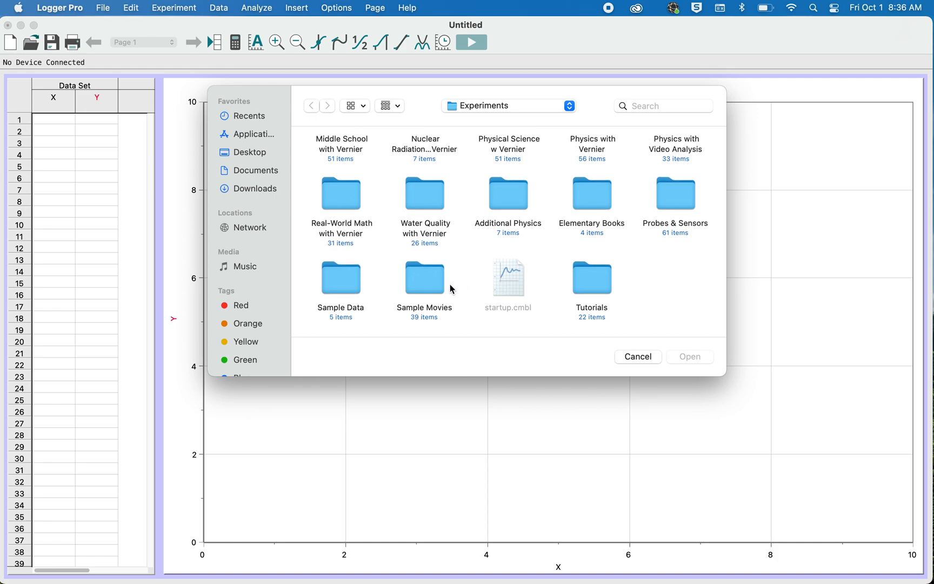
pyautogui.doubleClick(427, 282)
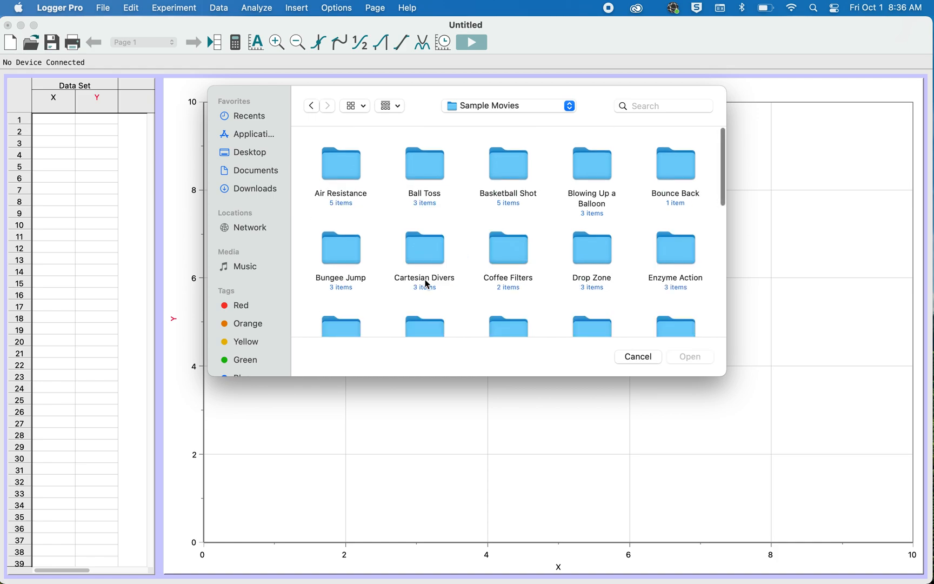
pyautogui.doubleClick(520, 162)
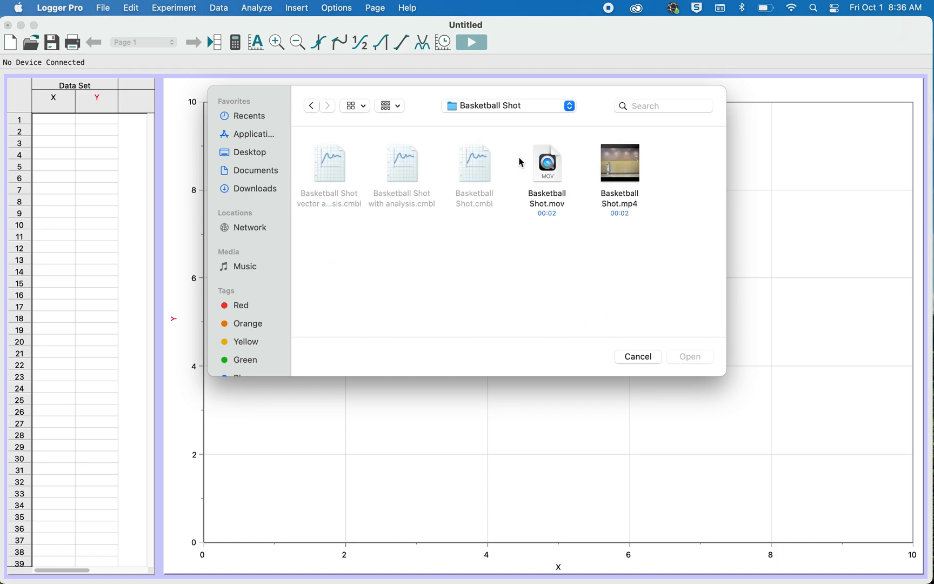
pyautogui.doubleClick(617, 186)
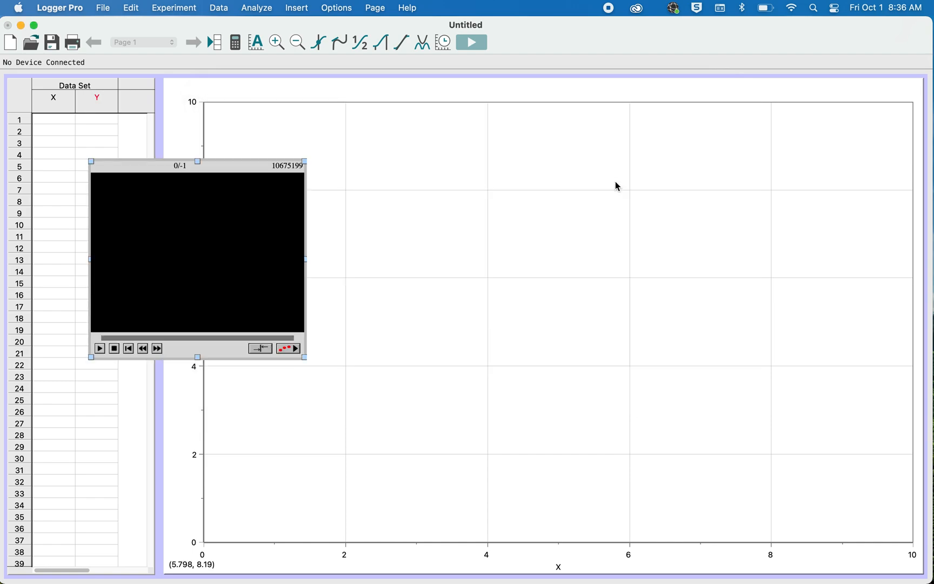
# Move the inserted movie onto the graph area and enlarge it to about twice its size
pyautogui.moveTo(242, 165); pyautogui.dragTo(368, 294)
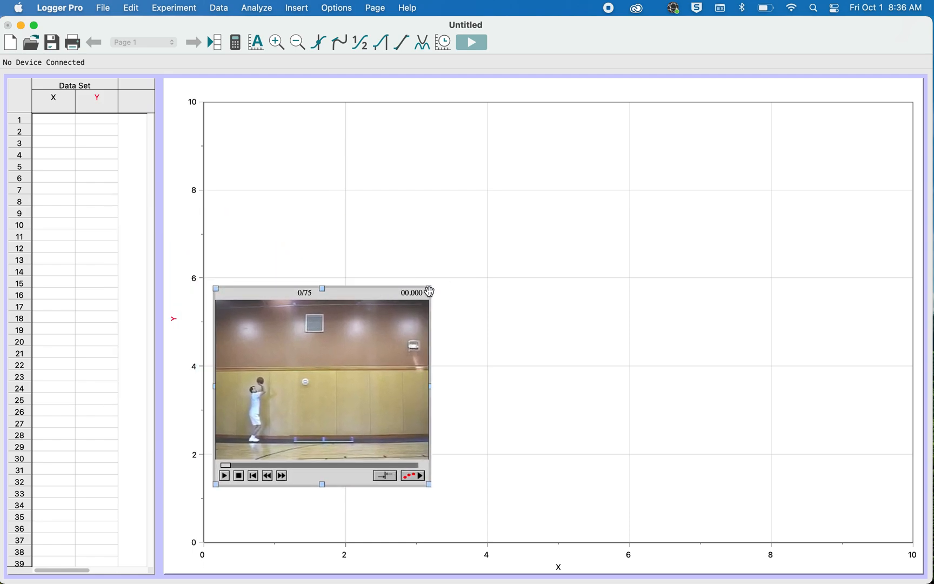
pyautogui.moveTo(429, 288); pyautogui.dragTo(438, 281)
pyautogui.moveTo(483, 252); pyautogui.dragTo(652, 119)
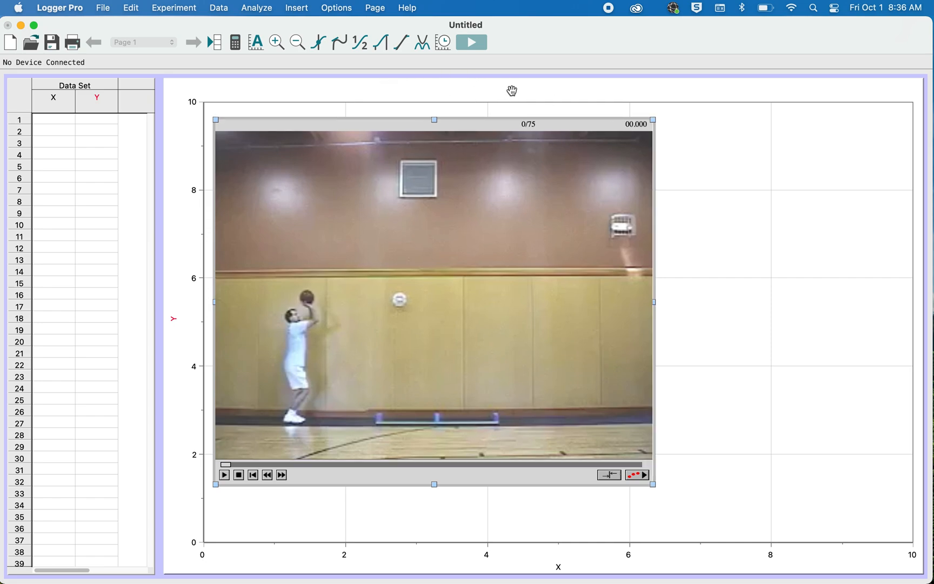
# Shrink the graph from its upper-left corner and move the movie in front of it, beside the data table
pyautogui.press('Delete')
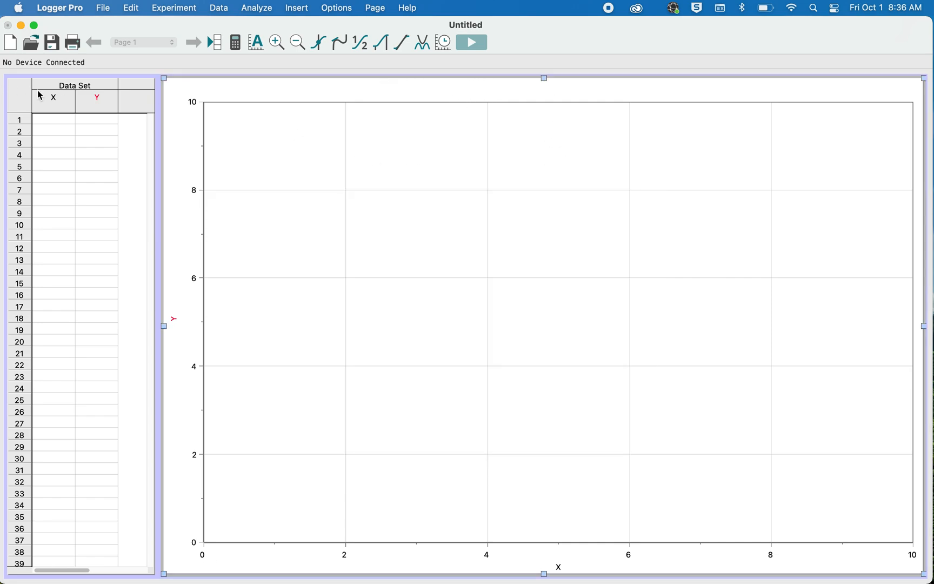
pyautogui.moveTo(166, 78); pyautogui.dragTo(256, 137)
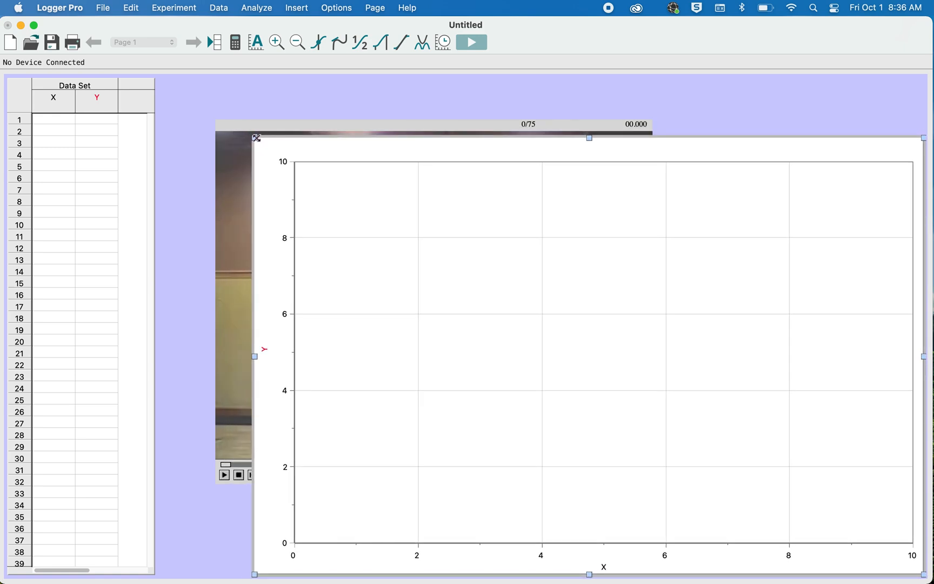
pyautogui.click(308, 125)
pyautogui.moveTo(348, 124); pyautogui.dragTo(292, 85)
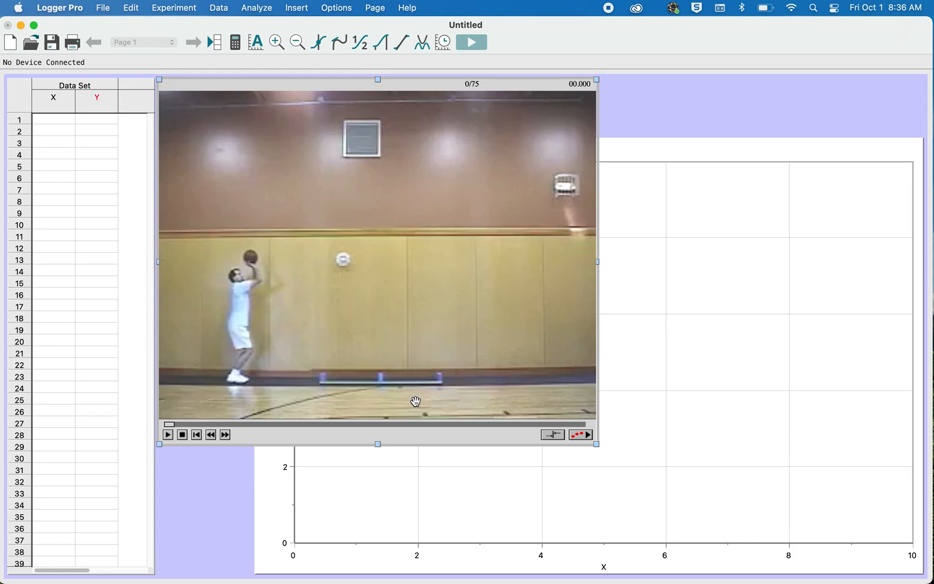
# Play the basketball shot through, replay part of it, and rewind to the first frame
pyautogui.click(168, 435)
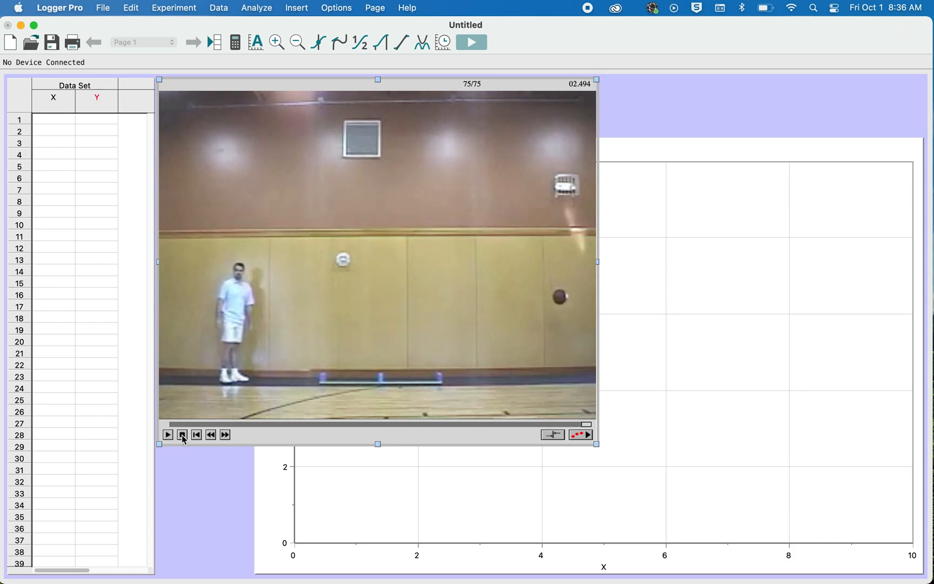
pyautogui.click(168, 435)
pyautogui.click(183, 435)
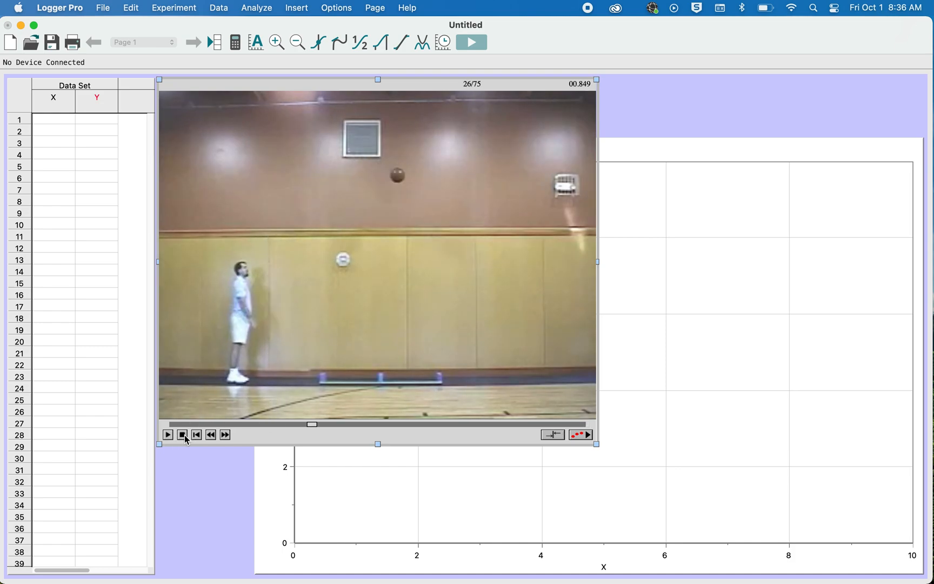
pyautogui.click(200, 435)
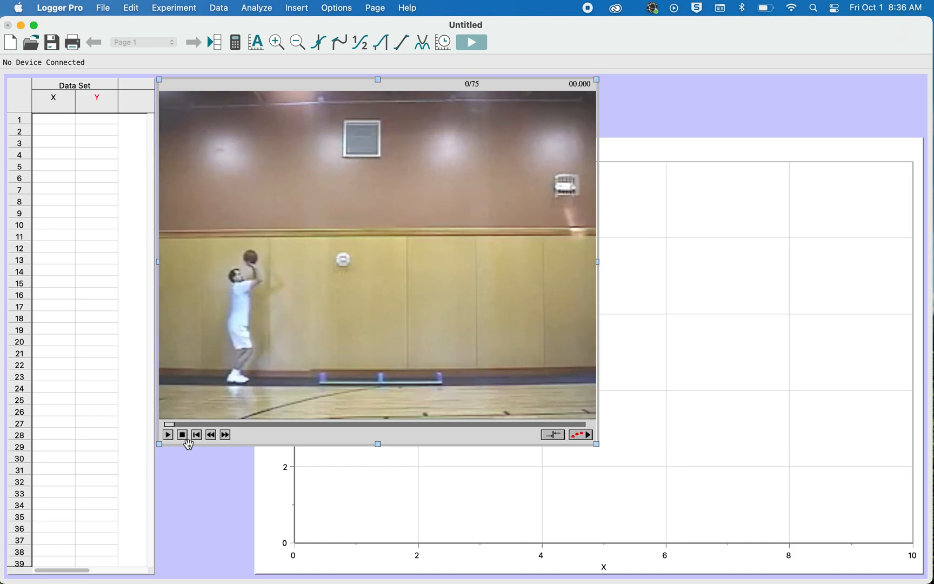
# Go through the movie frame by frame, forward and backward, to examine the ball's flight after release
pyautogui.click(225, 435)
pyautogui.click(225, 435)
pyautogui.click(225, 435)
pyautogui.click(225, 435)
pyautogui.click(225, 435)
pyautogui.click(225, 435)
pyautogui.click(225, 435)
pyautogui.click(224, 435)
pyautogui.click(224, 435)
pyautogui.click(211, 435)
pyautogui.click(210, 435)
pyautogui.click(211, 435)
pyautogui.click(211, 435)
pyautogui.click(211, 435)
pyautogui.click(211, 435)
pyautogui.click(211, 435)
pyautogui.click(211, 435)
pyautogui.click(224, 435)
pyautogui.click(225, 435)
pyautogui.click(225, 435)
pyautogui.click(225, 435)
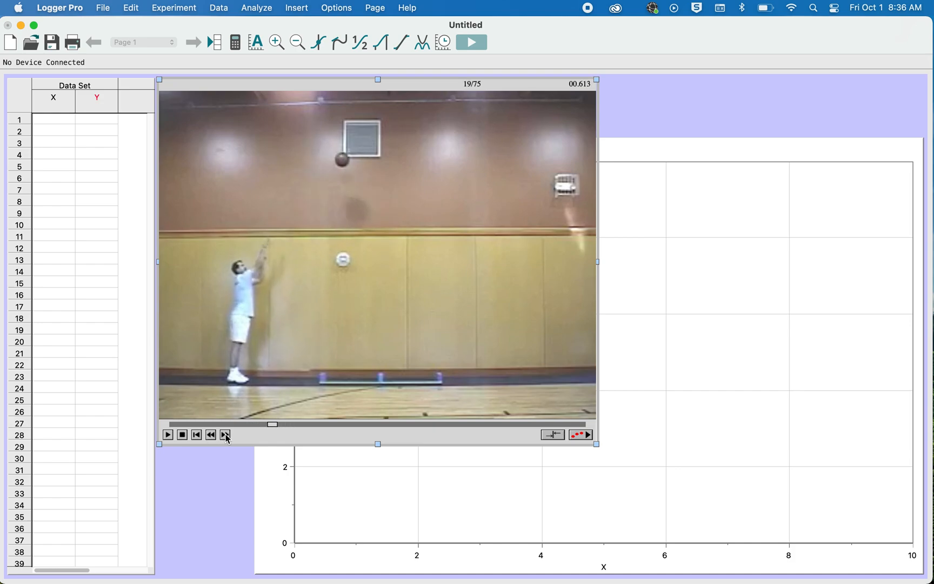
# Enable video analysis and scale the movie along the full length of the floor stick, with a distance of 2 m
pyautogui.click(585, 438)
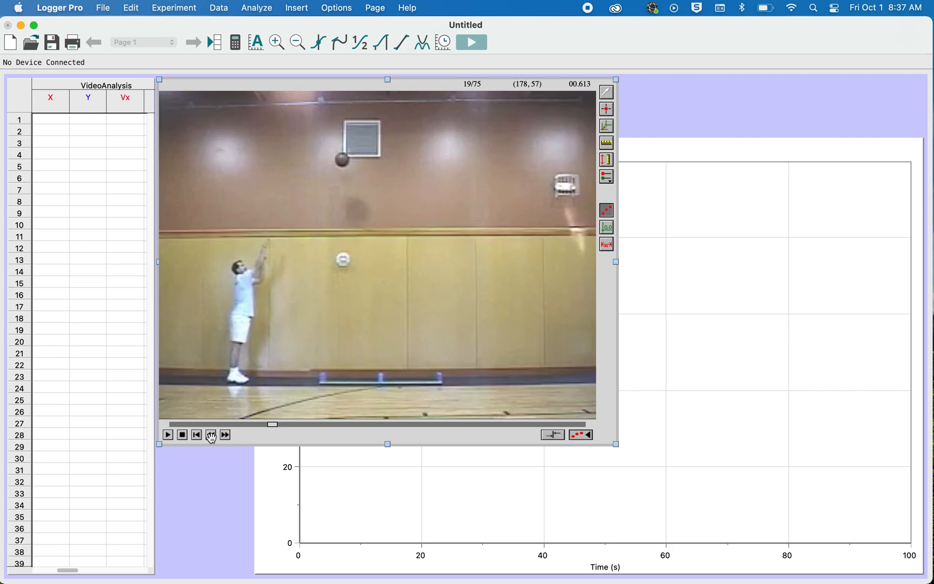
pyautogui.click(588, 436)
pyautogui.click(514, 374)
pyautogui.click(607, 145)
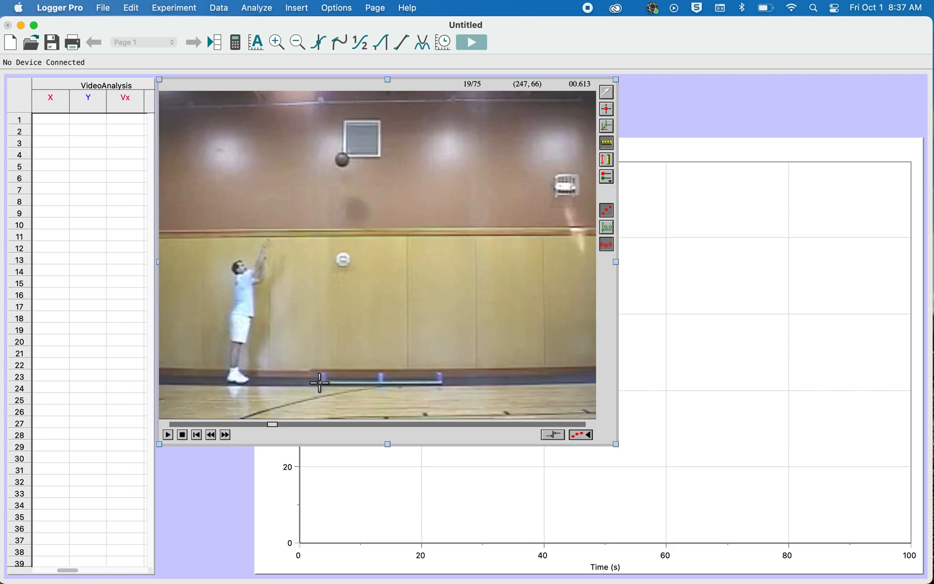
pyautogui.moveTo(319, 382); pyautogui.dragTo(442, 384)
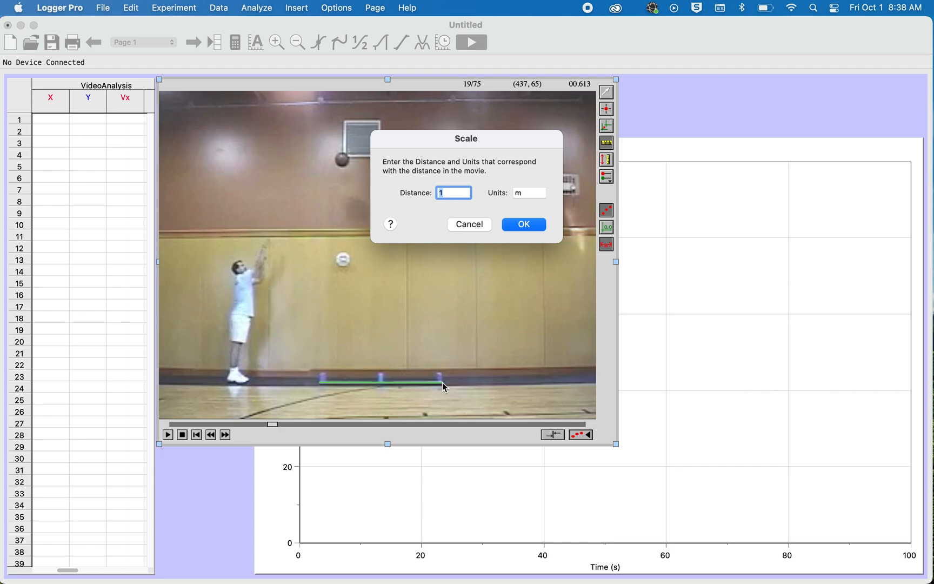
pyautogui.write('2')
pyautogui.click(531, 225)
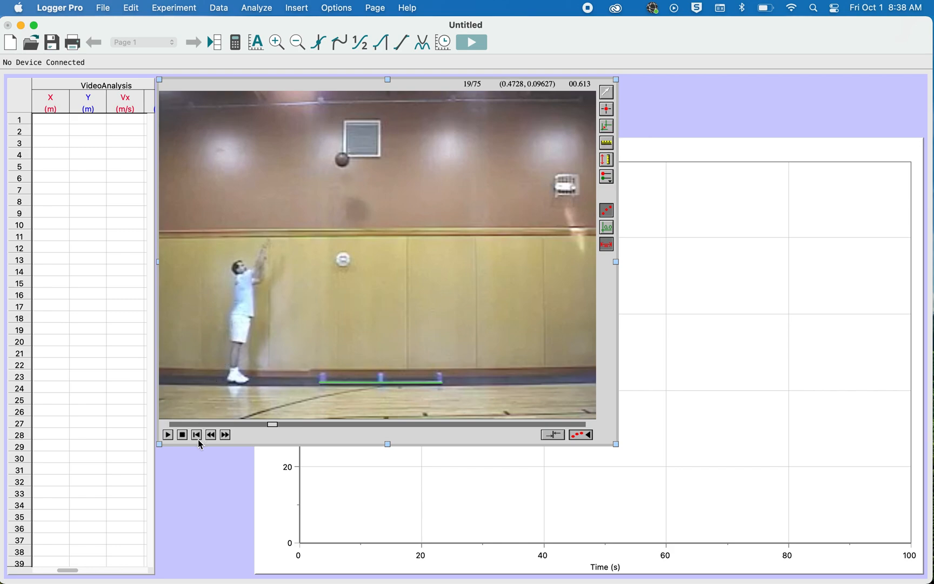
# Bring the movie to frame 6, where the ball is being released, and place the coordinate origin on the ball
pyautogui.click(197, 436)
pyautogui.click(224, 436)
pyautogui.click(224, 435)
pyautogui.click(224, 435)
pyautogui.click(224, 435)
pyautogui.click(224, 436)
pyautogui.click(224, 435)
pyautogui.click(224, 435)
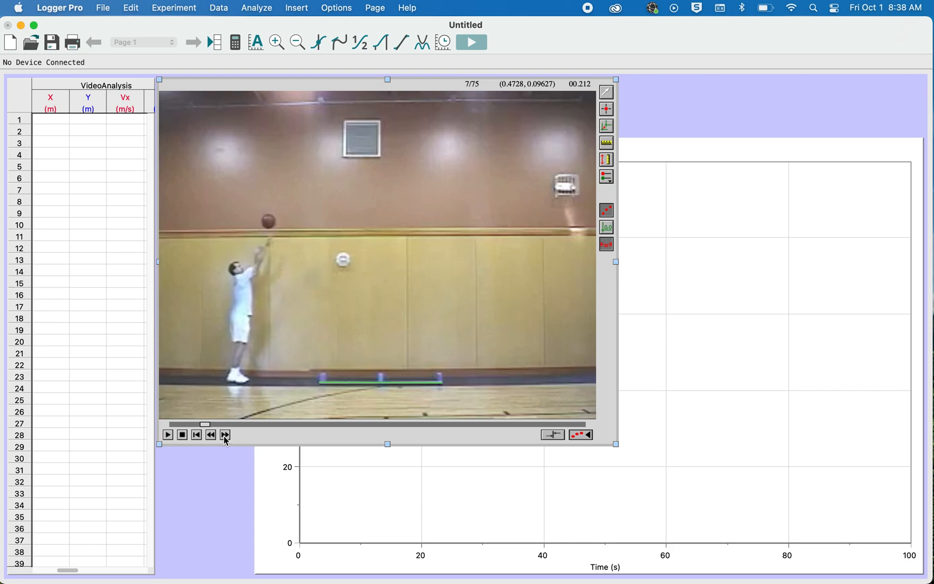
pyautogui.click(210, 435)
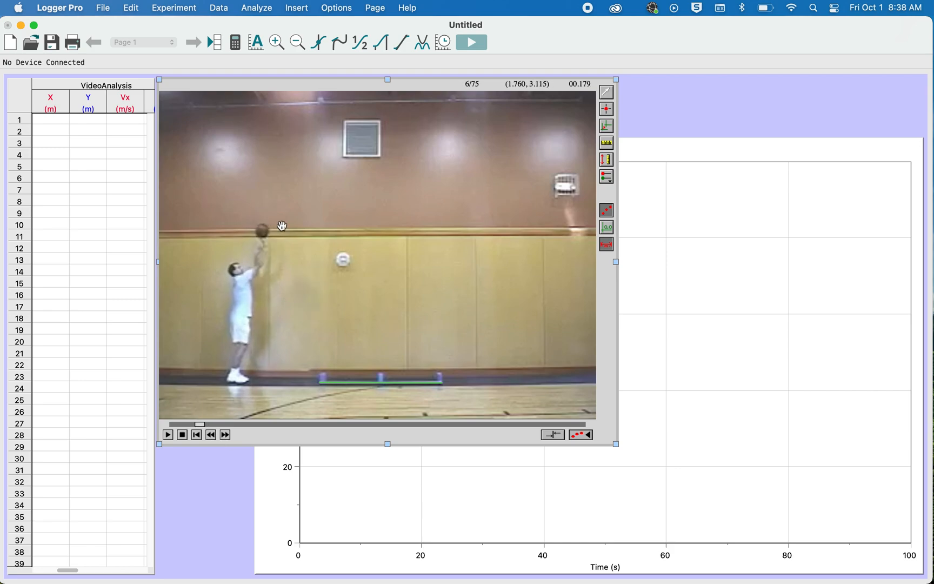
pyautogui.click(608, 128)
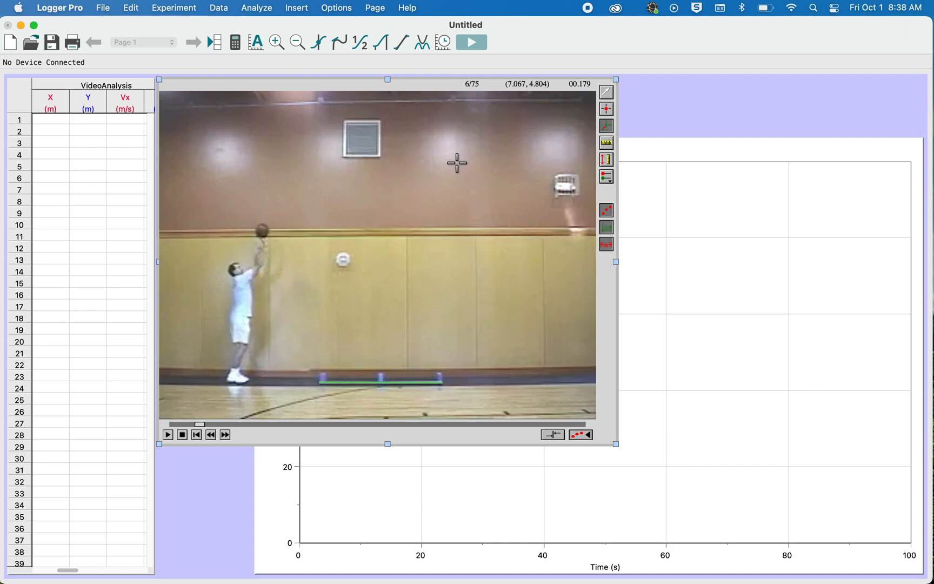
pyautogui.click(262, 230)
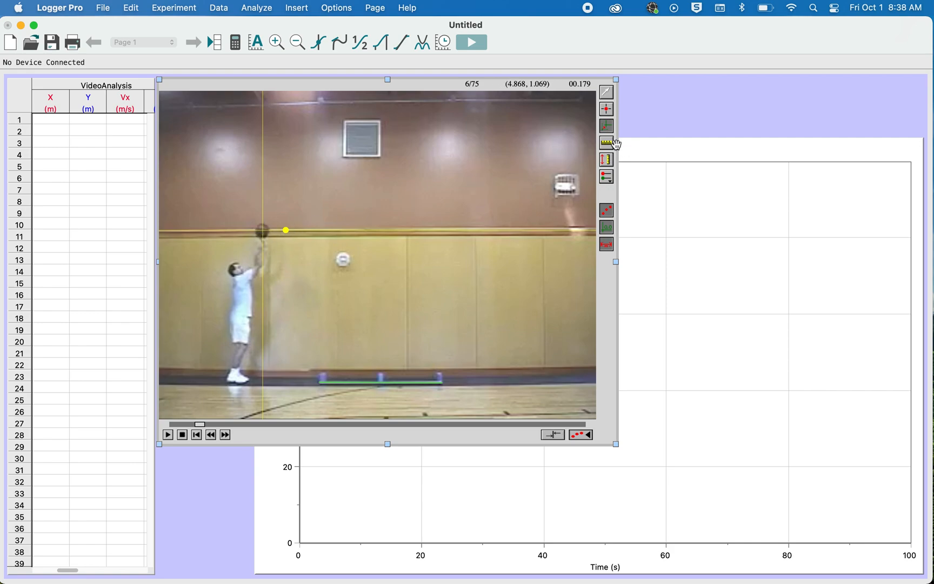
# Track the basketball by marking its centre in every frame from frame 6 through frame 28 of the movie
pyautogui.click(608, 110)
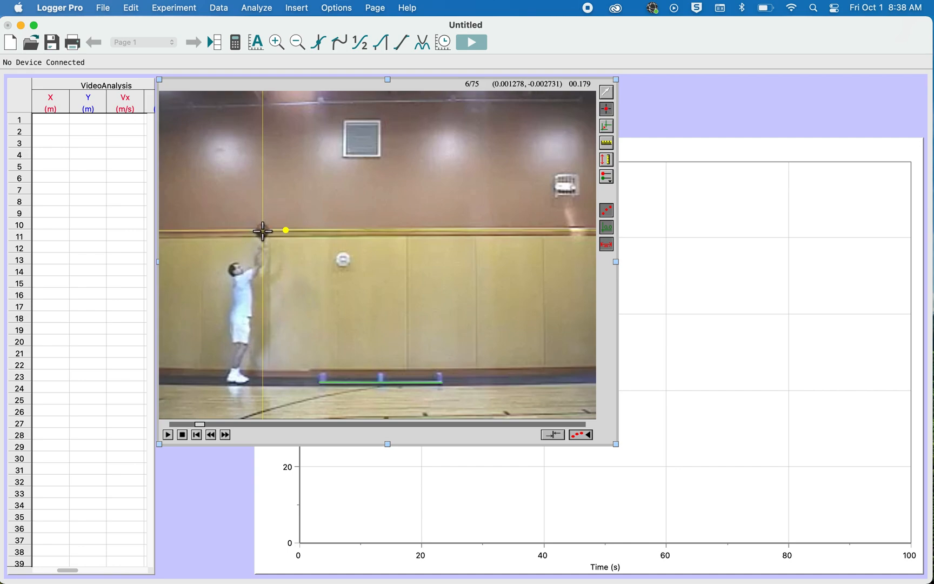
pyautogui.click(263, 231)
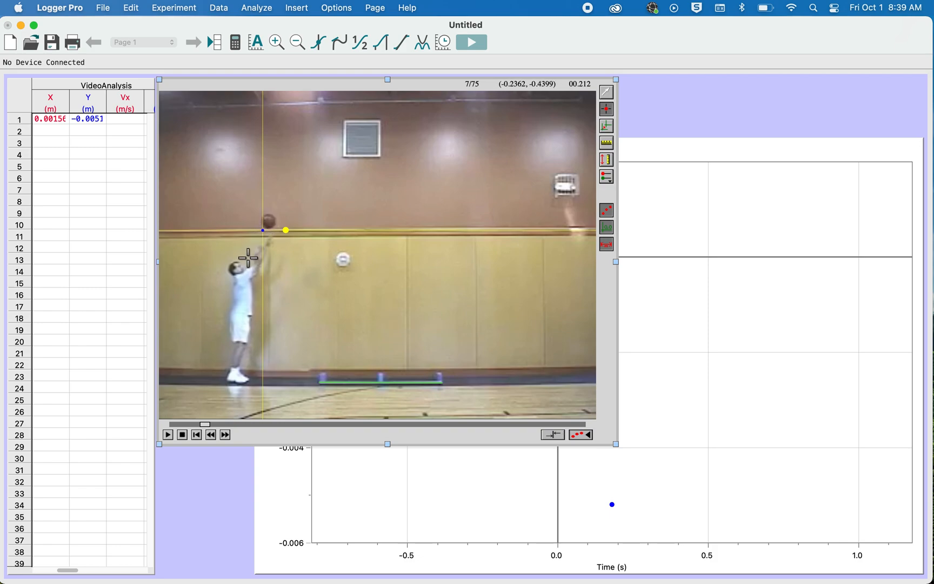
pyautogui.click(268, 221)
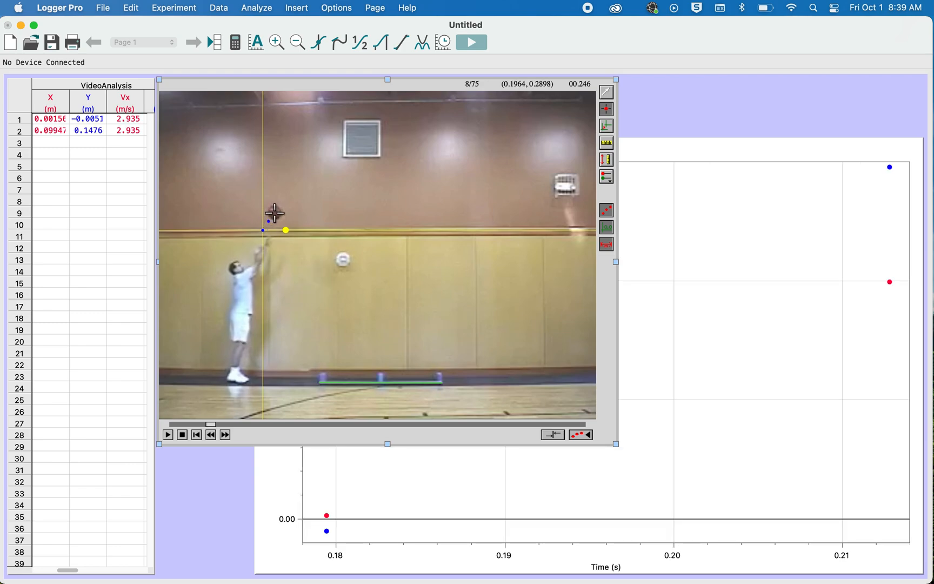
pyautogui.click(274, 213)
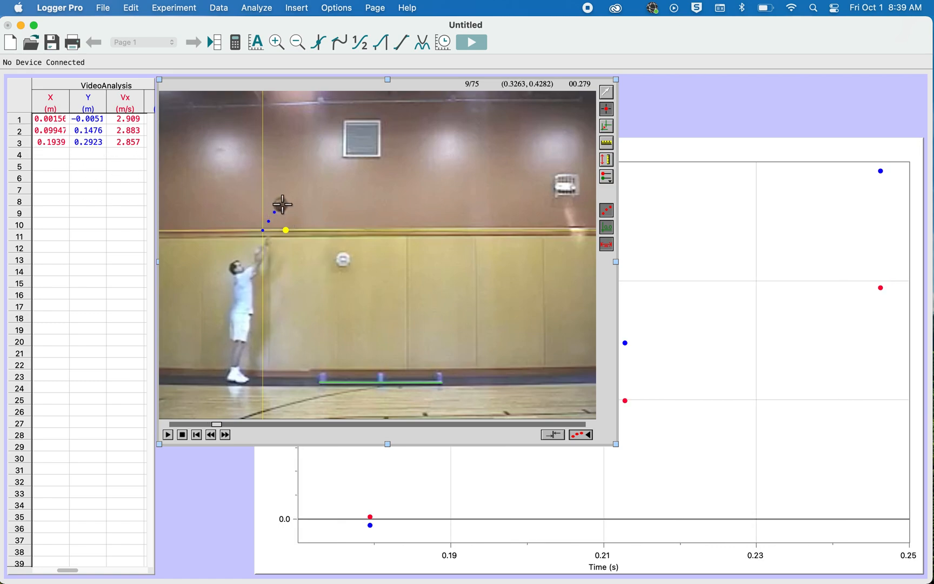
pyautogui.click(280, 204)
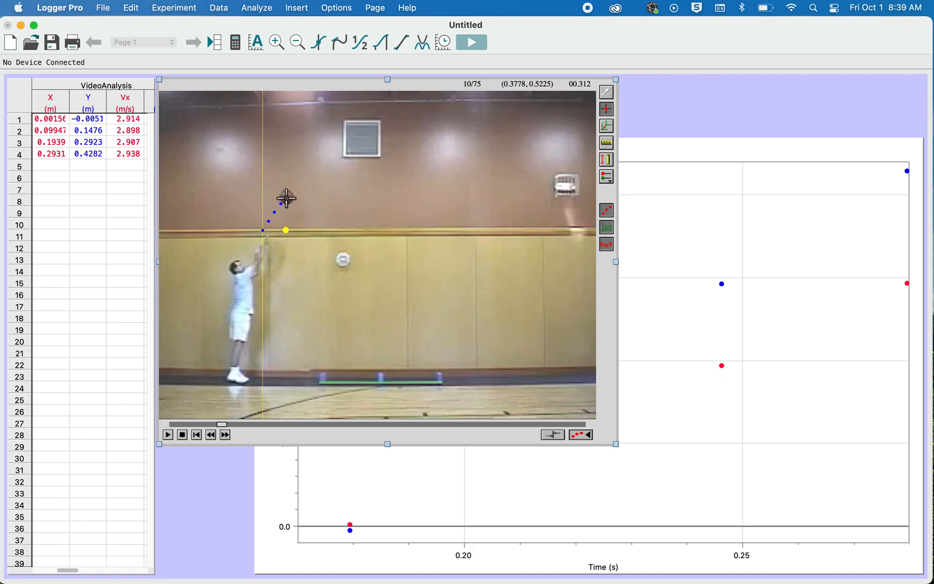
pyautogui.click(288, 194)
pyautogui.click(294, 187)
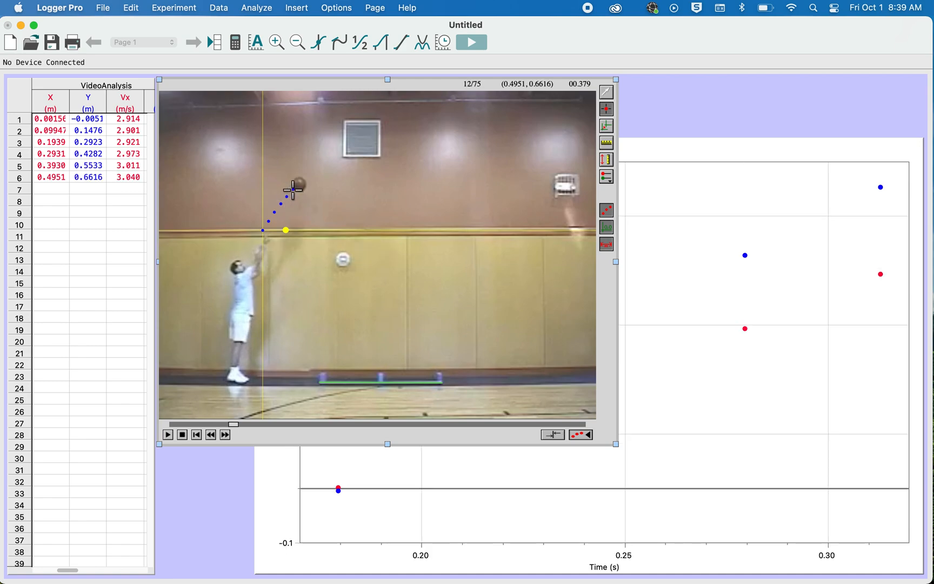
pyautogui.click(298, 184)
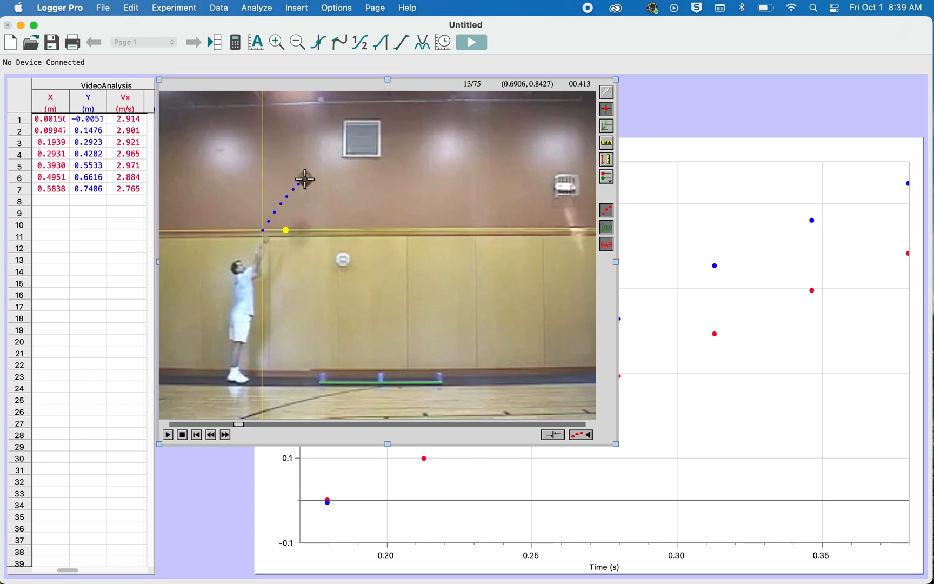
pyautogui.click(305, 178)
pyautogui.click(311, 173)
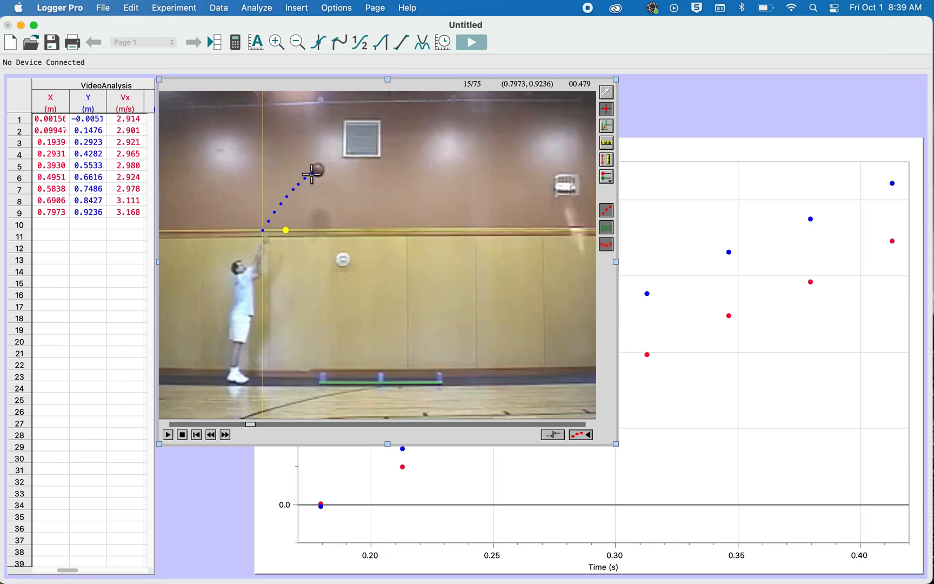
pyautogui.click(317, 171)
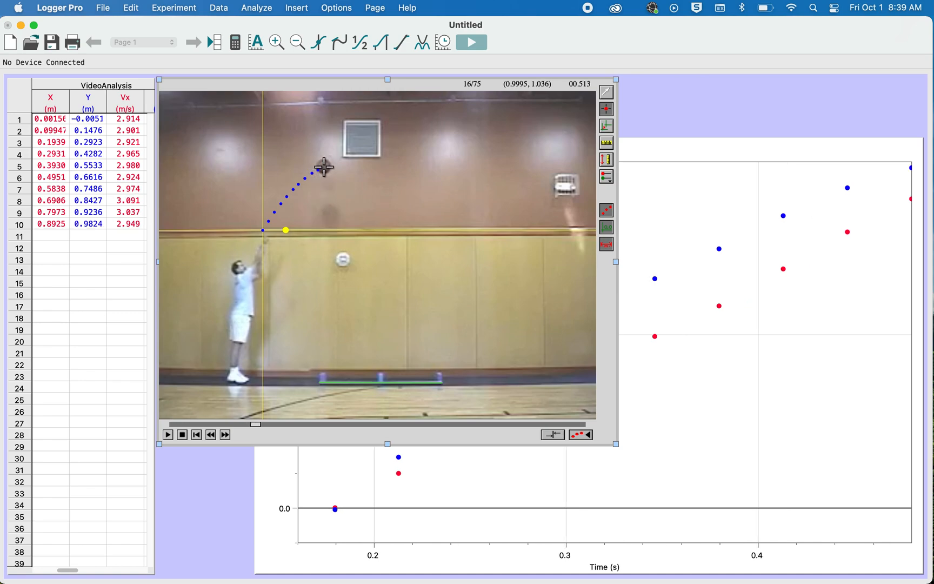
pyautogui.click(323, 167)
pyautogui.click(330, 163)
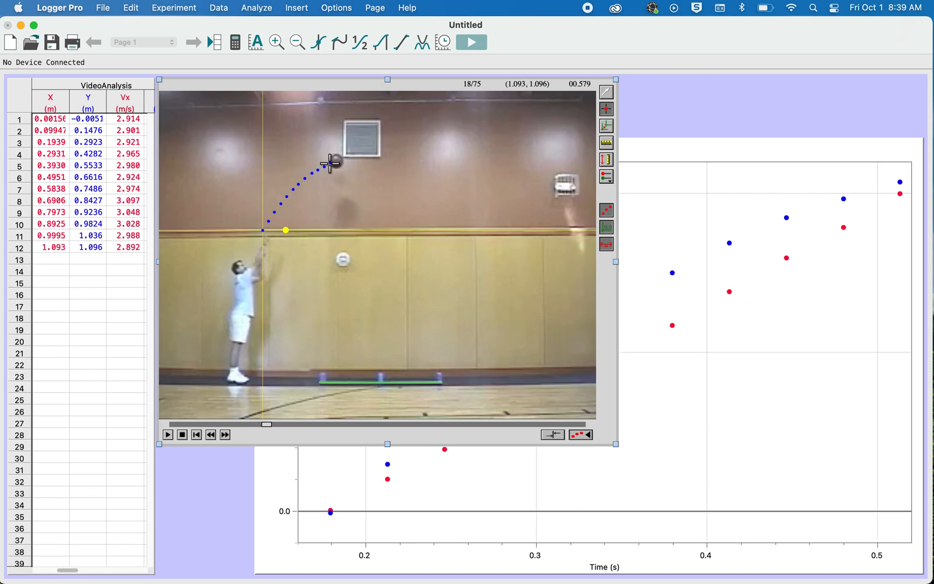
pyautogui.click(336, 161)
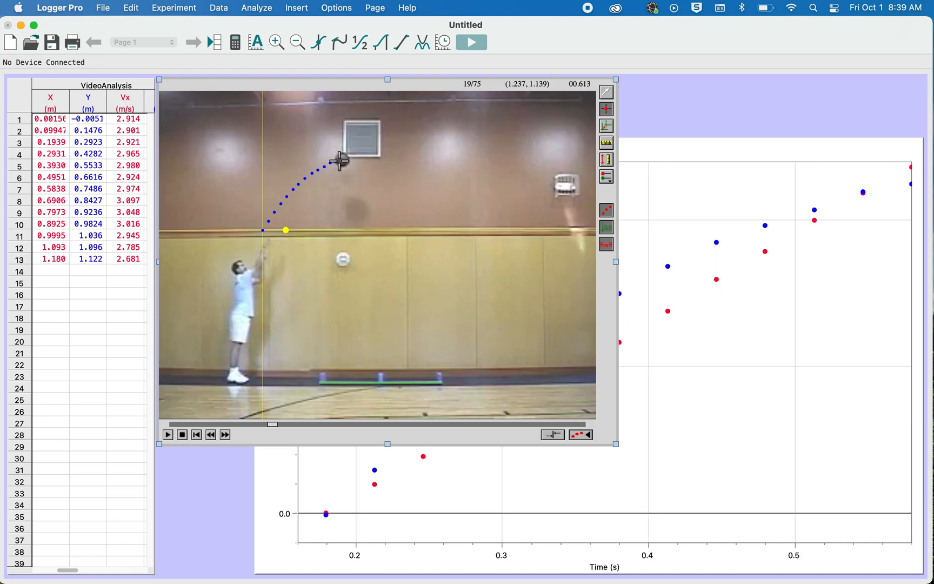
pyautogui.click(341, 160)
pyautogui.click(347, 159)
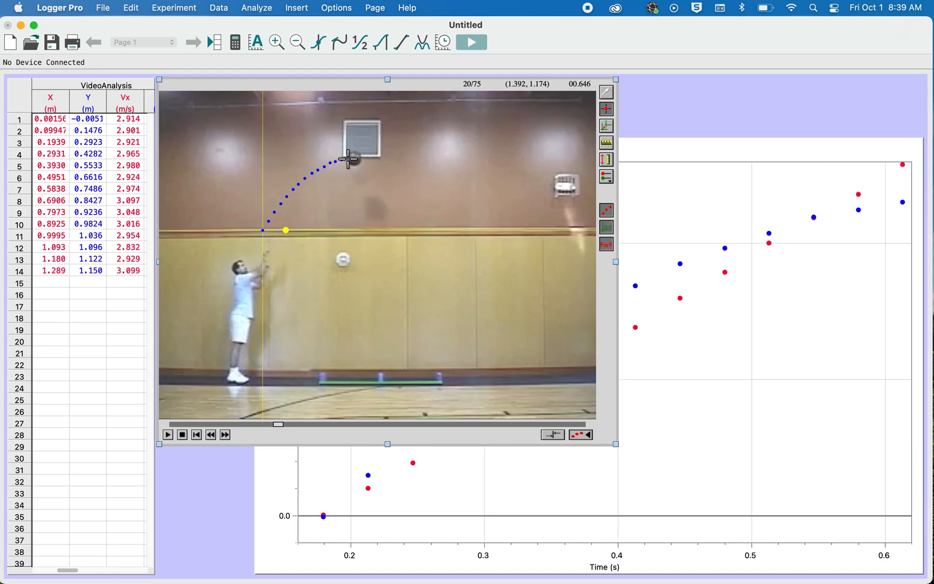
pyautogui.click(353, 158)
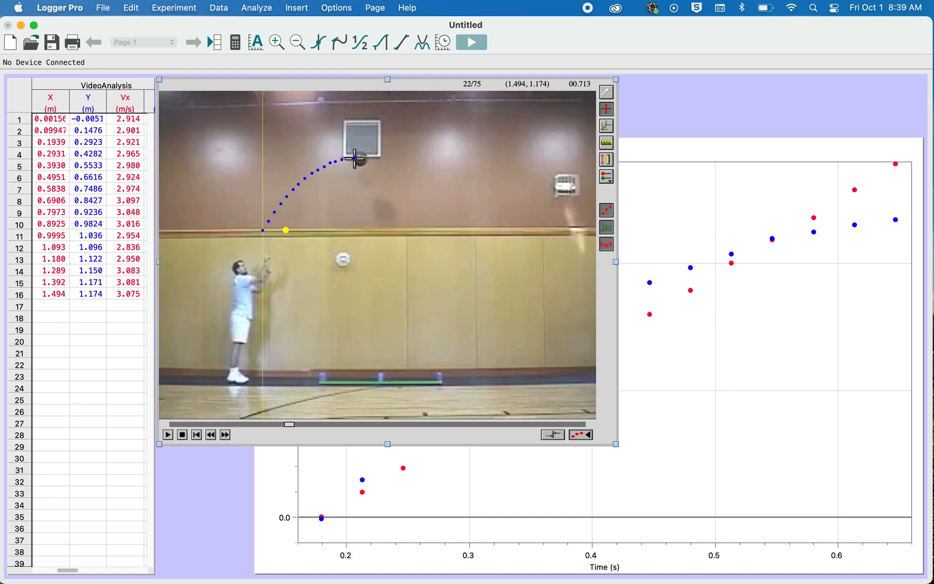
pyautogui.click(360, 158)
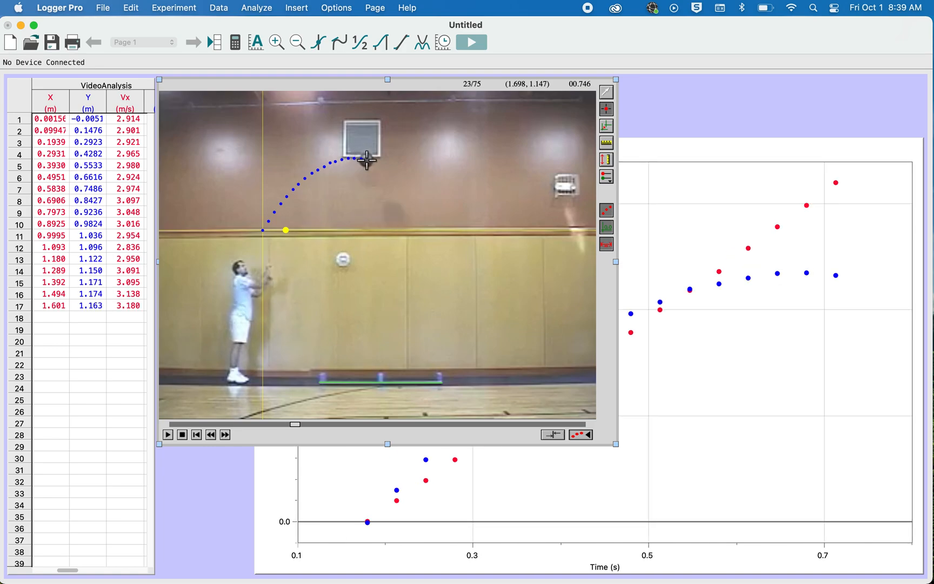
pyautogui.click(365, 159)
pyautogui.click(371, 161)
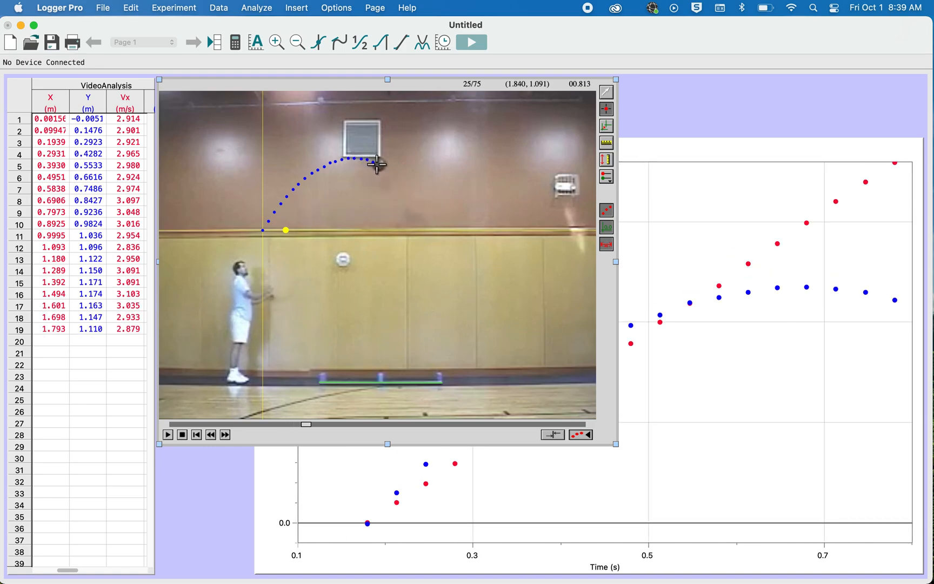
pyautogui.click(380, 166)
pyautogui.click(387, 169)
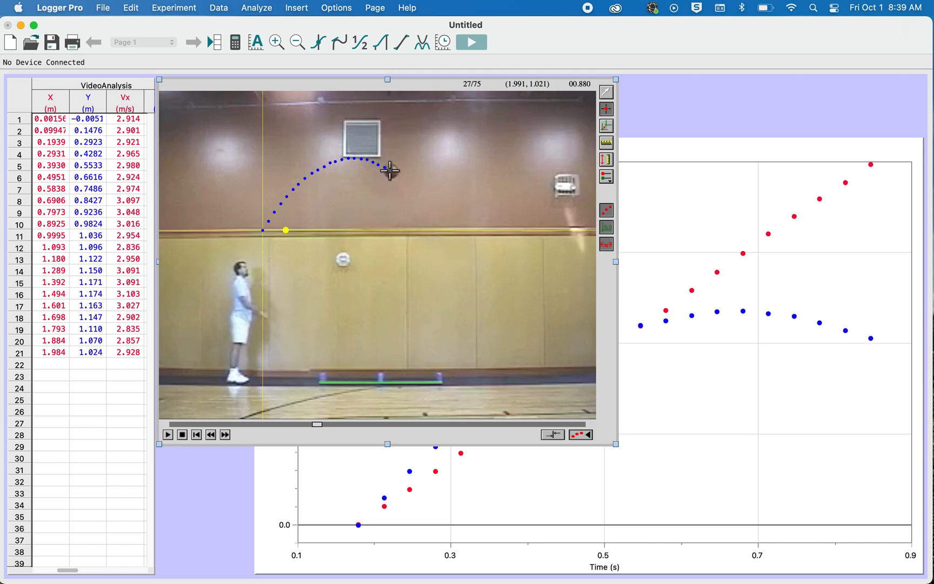
pyautogui.click(391, 172)
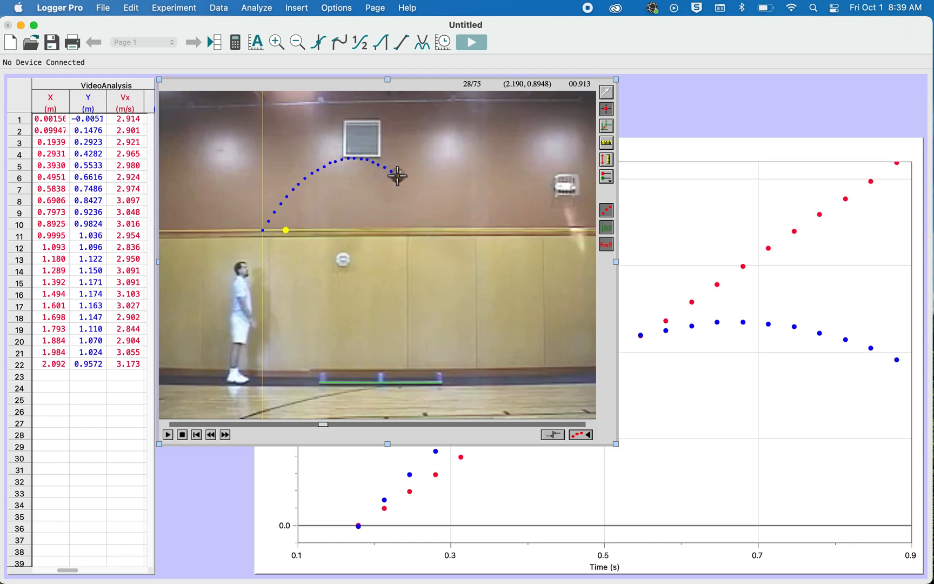
pyautogui.click(398, 175)
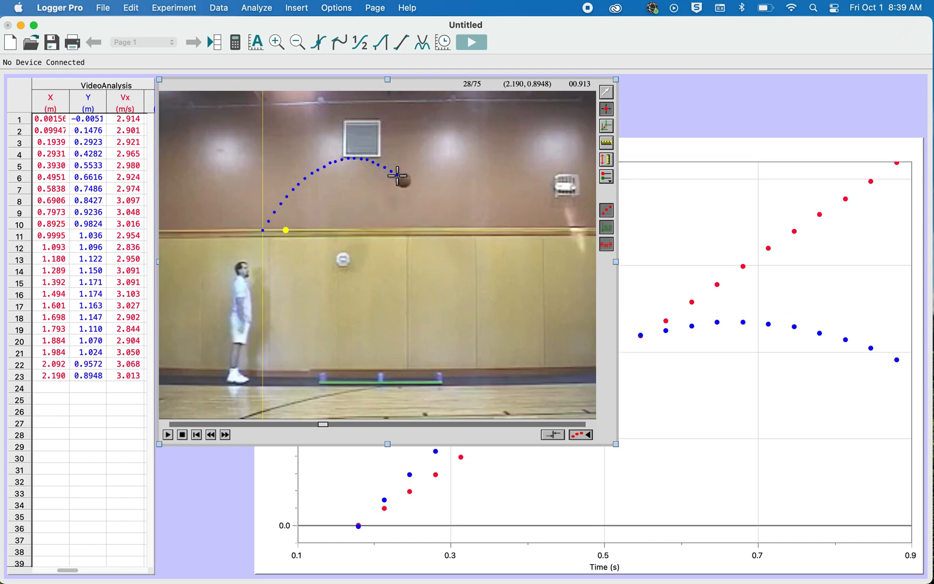
# Bring the graph in front of the movie, move it toward the page centre, and plot only X against time
pyautogui.click(654, 157)
pyautogui.moveTo(560, 156); pyautogui.dragTo(642, 205)
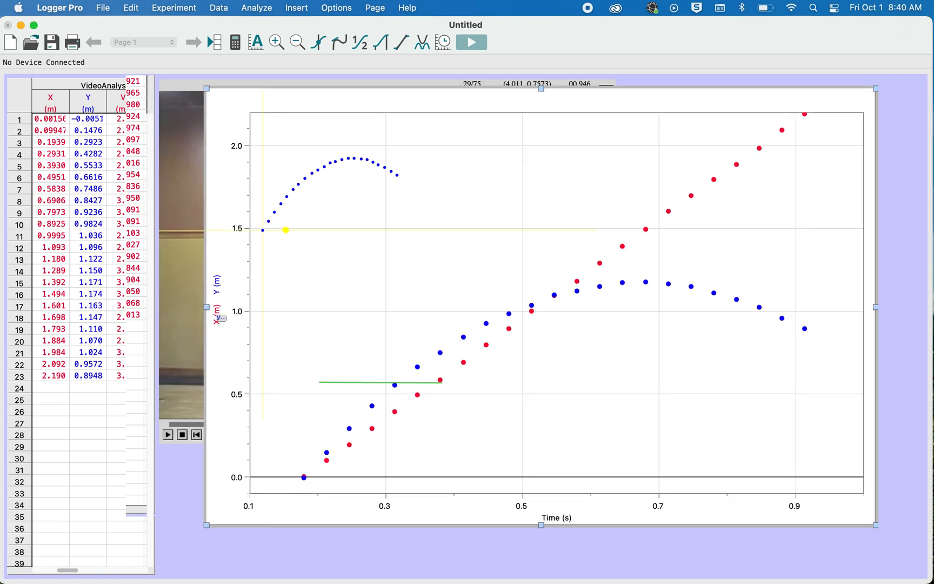
pyautogui.click(218, 318)
pyautogui.click(229, 321)
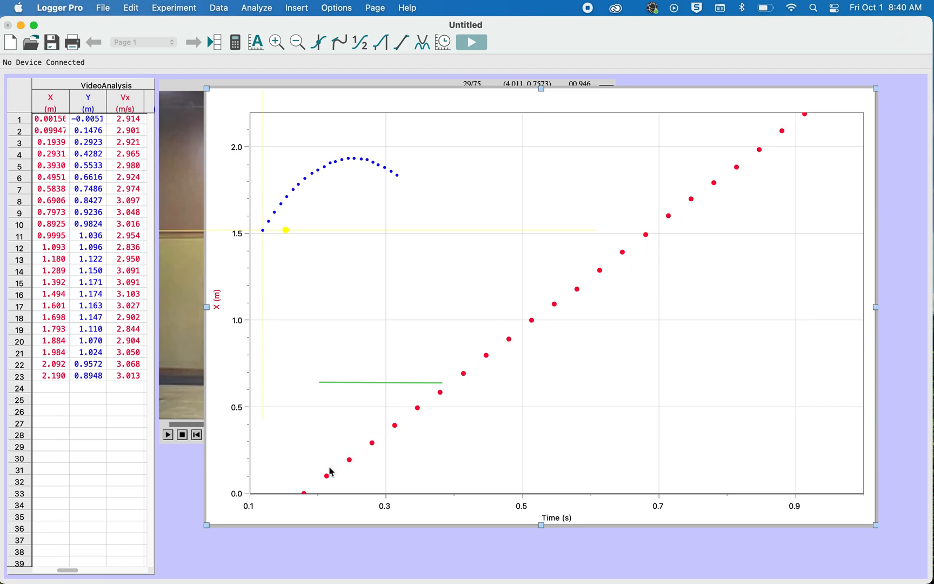
# Plot Y, X Velocity and Y Velocity against time in turn, and return the vertical axis to X Velocity
pyautogui.click(217, 304)
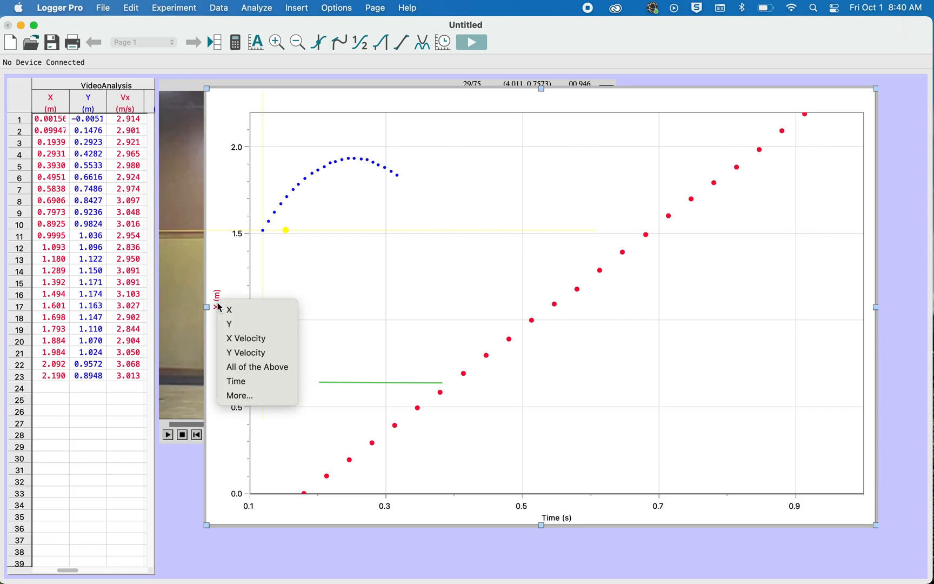
pyautogui.click(233, 326)
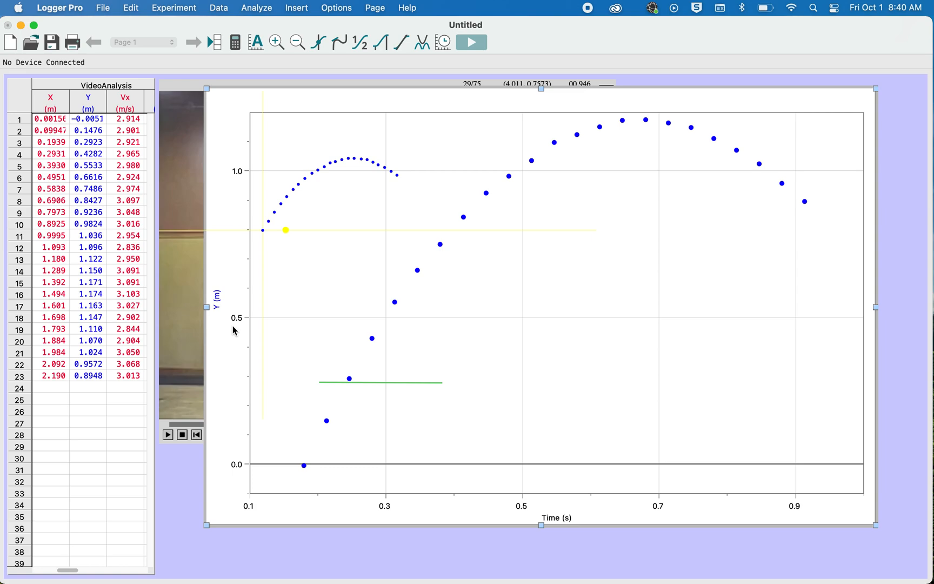
pyautogui.click(216, 299)
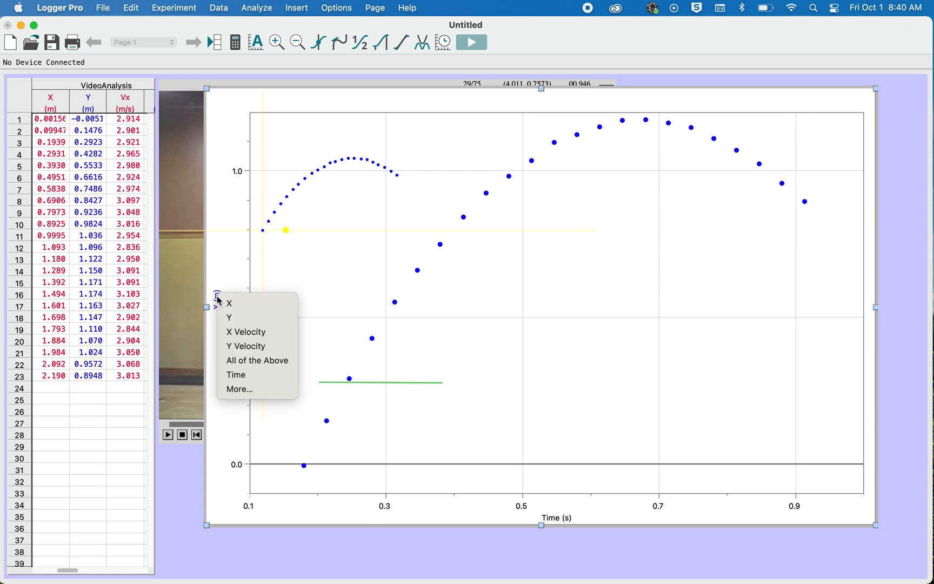
pyautogui.click(234, 336)
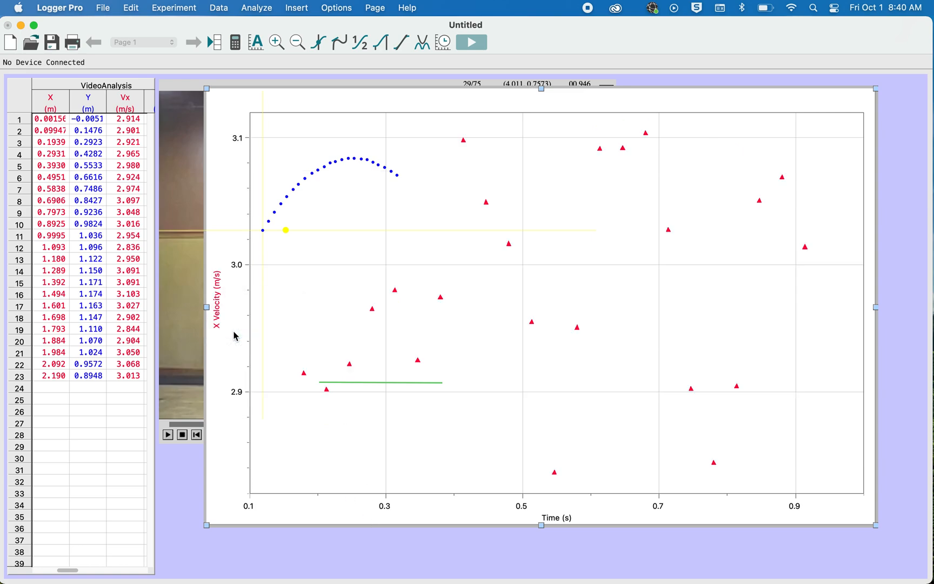
pyautogui.click(225, 312)
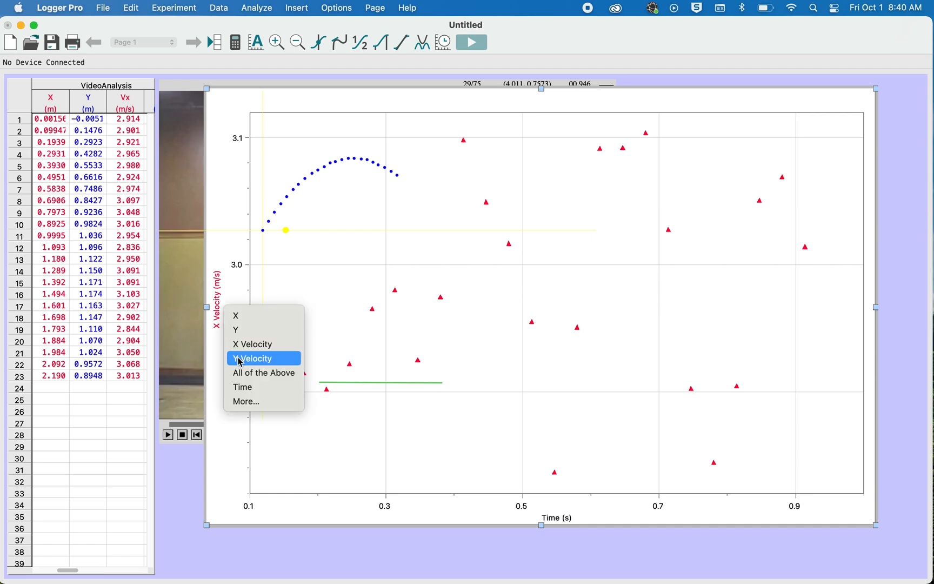
pyautogui.click(238, 357)
pyautogui.click(219, 323)
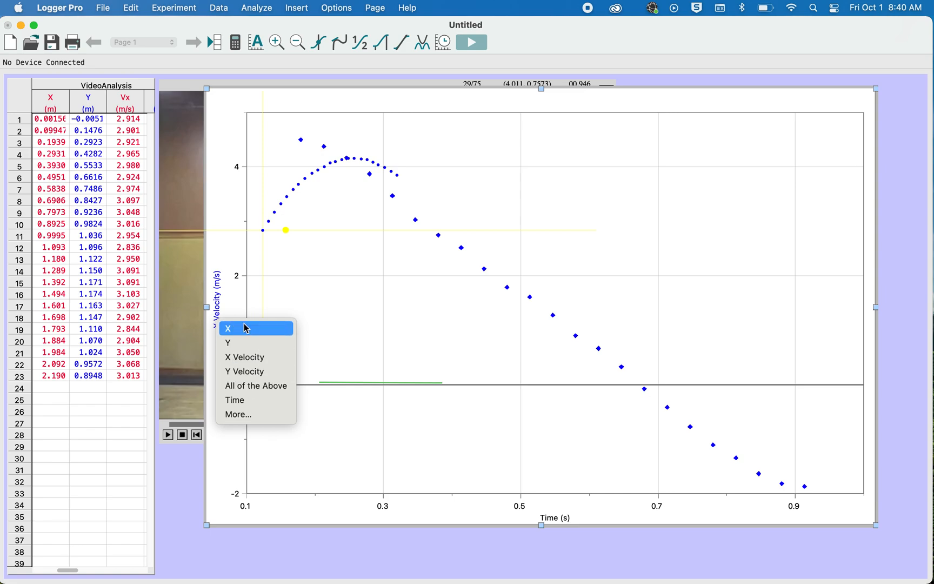
pyautogui.click(234, 358)
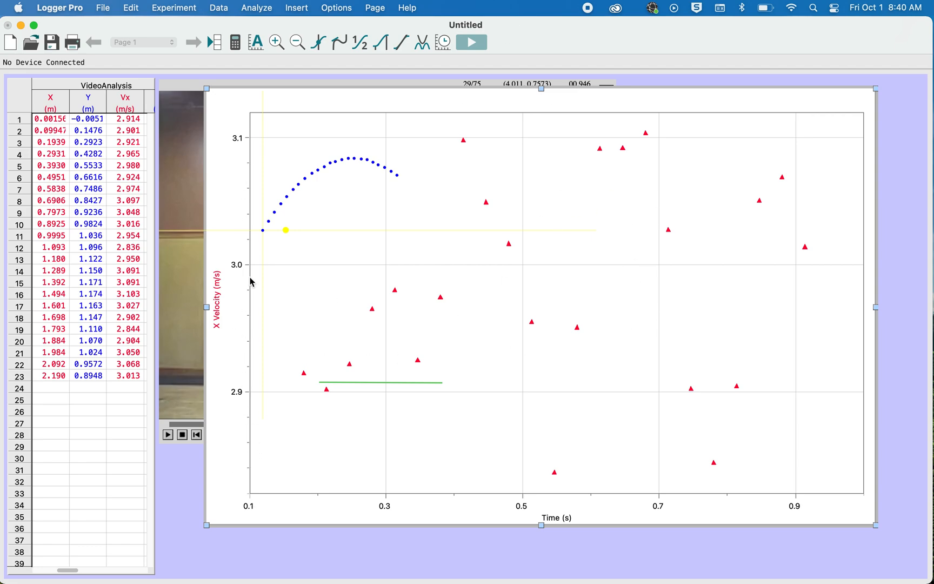
# Stretch the X Velocity axis freehand until its range extends above the data points and below zero
pyautogui.click(243, 131)
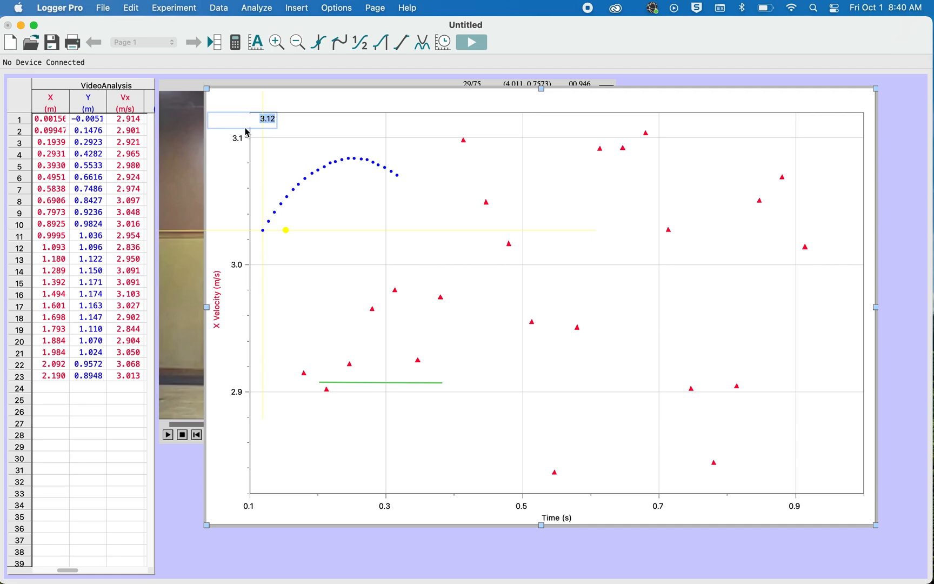
pyautogui.click(233, 157)
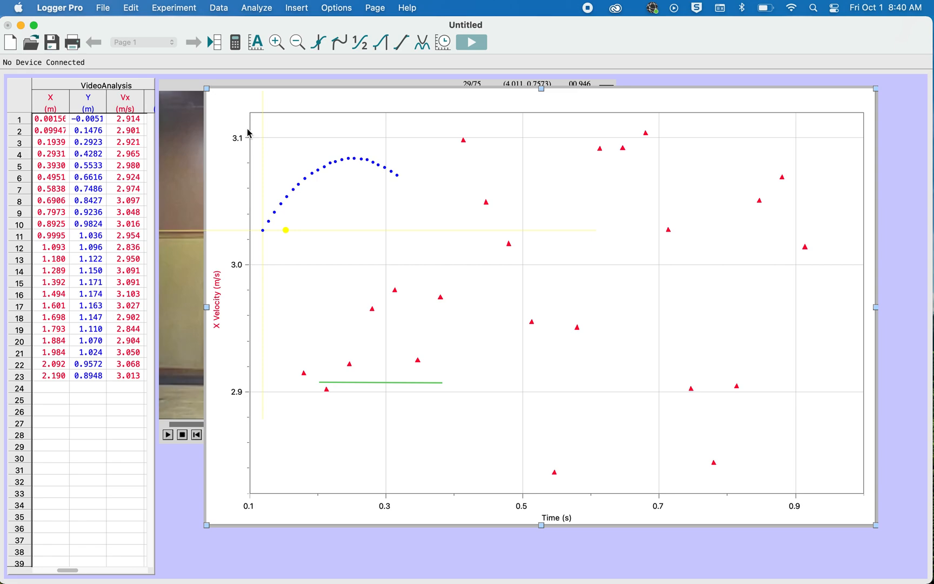
pyautogui.moveTo(245, 131); pyautogui.dragTo(246, 258)
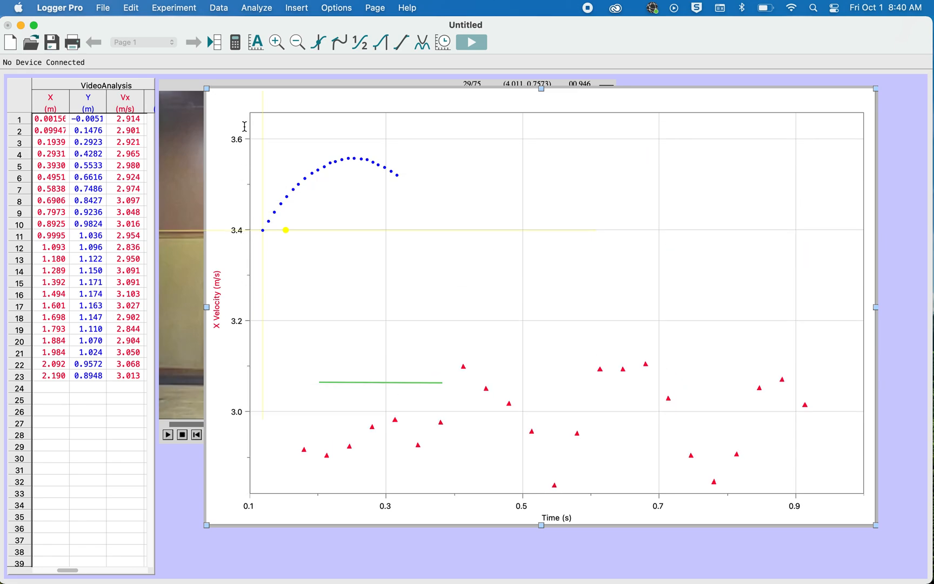
pyautogui.moveTo(248, 124); pyautogui.dragTo(247, 286)
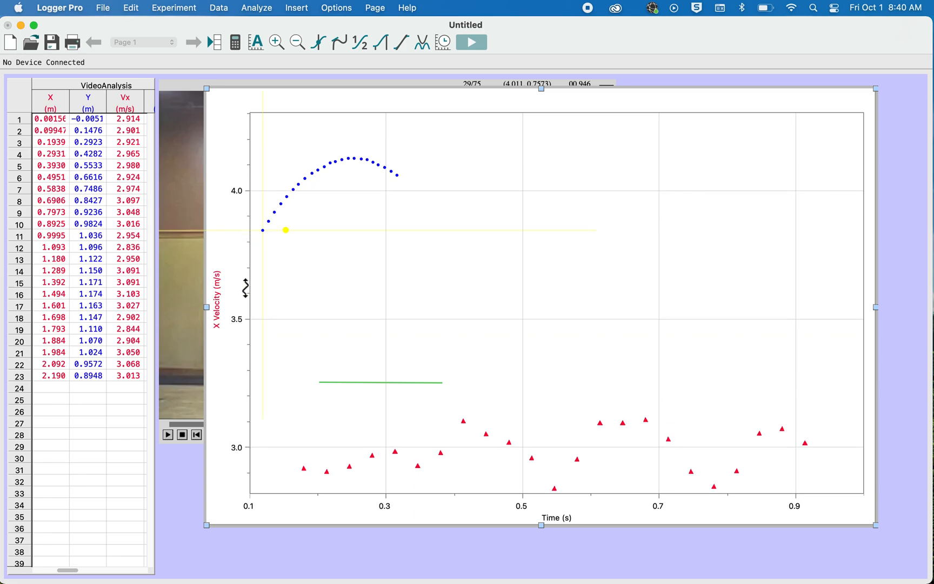
pyautogui.moveTo(247, 488); pyautogui.dragTo(276, 205)
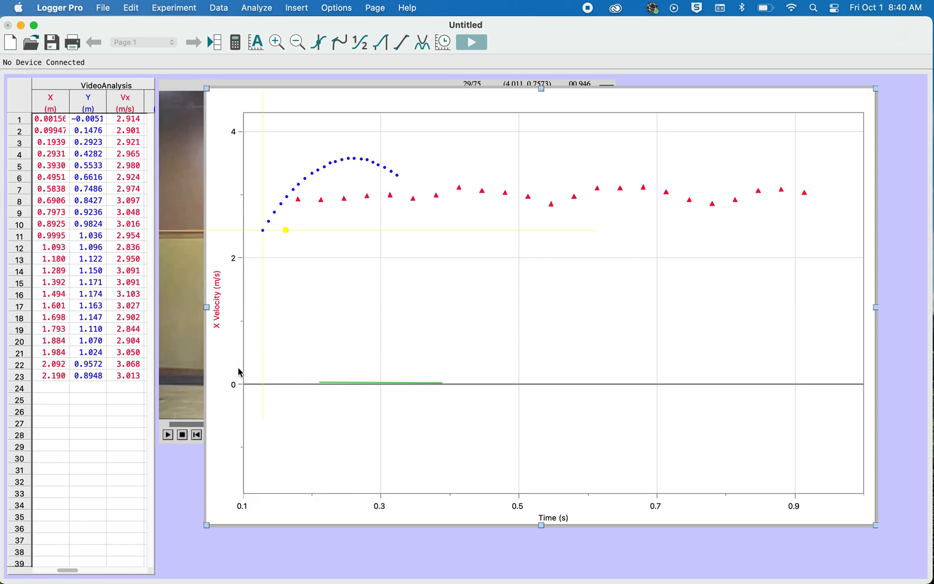
pyautogui.moveTo(231, 376); pyautogui.dragTo(243, 442)
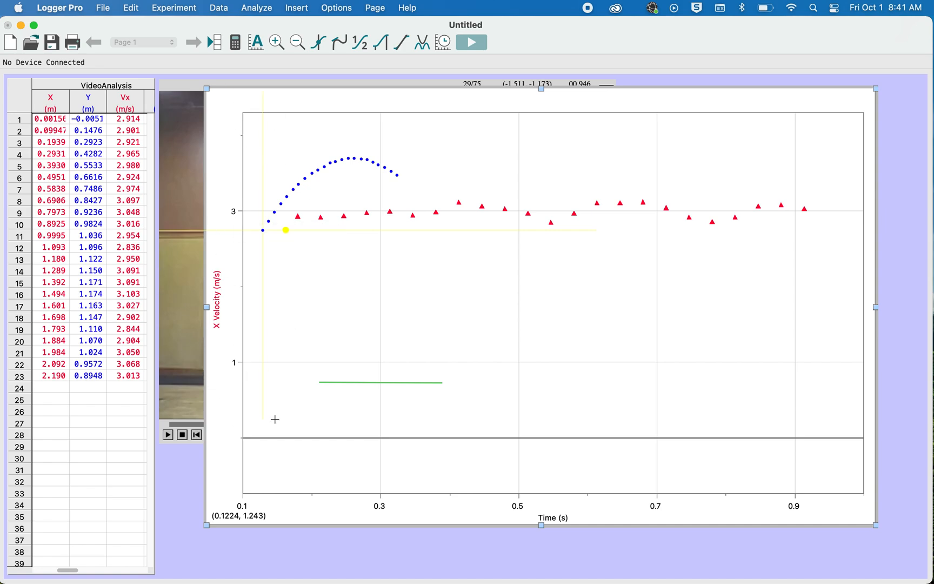
# Give the X Velocity axis manual scaling with a top of 5 and a bottom of 0
pyautogui.doubleClick(240, 368)
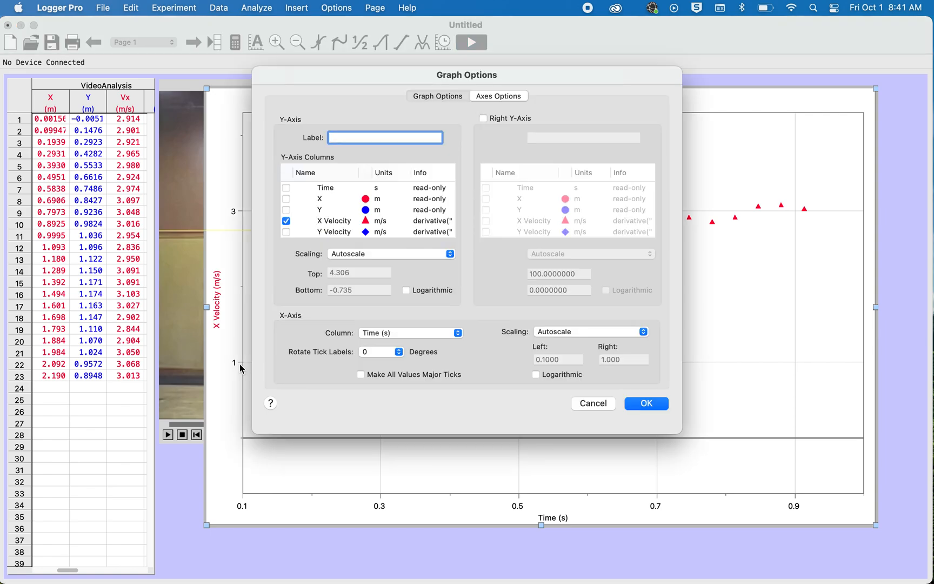
pyautogui.click(380, 253)
pyautogui.click(361, 276)
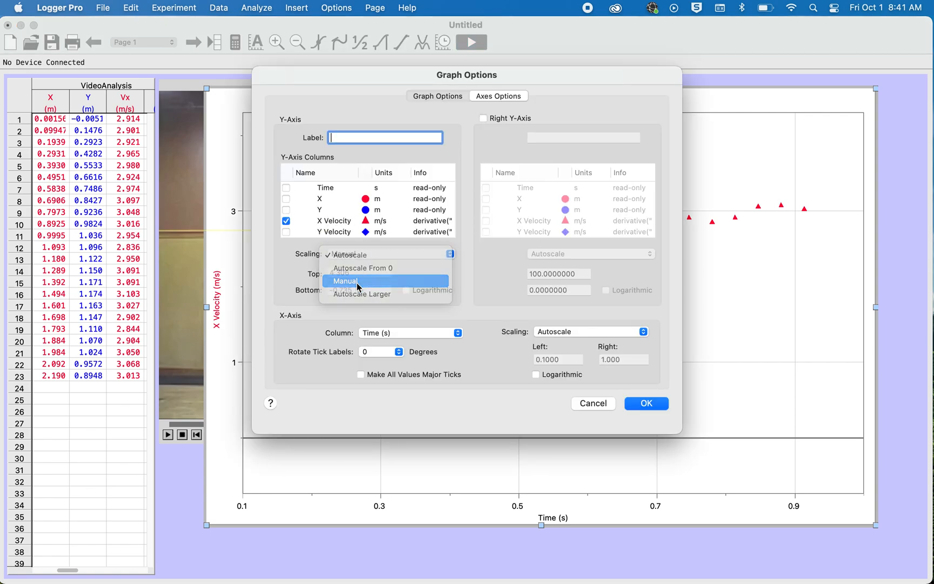
pyautogui.doubleClick(359, 274)
pyautogui.write('5')
pyautogui.doubleClick(360, 292)
pyautogui.write('0')
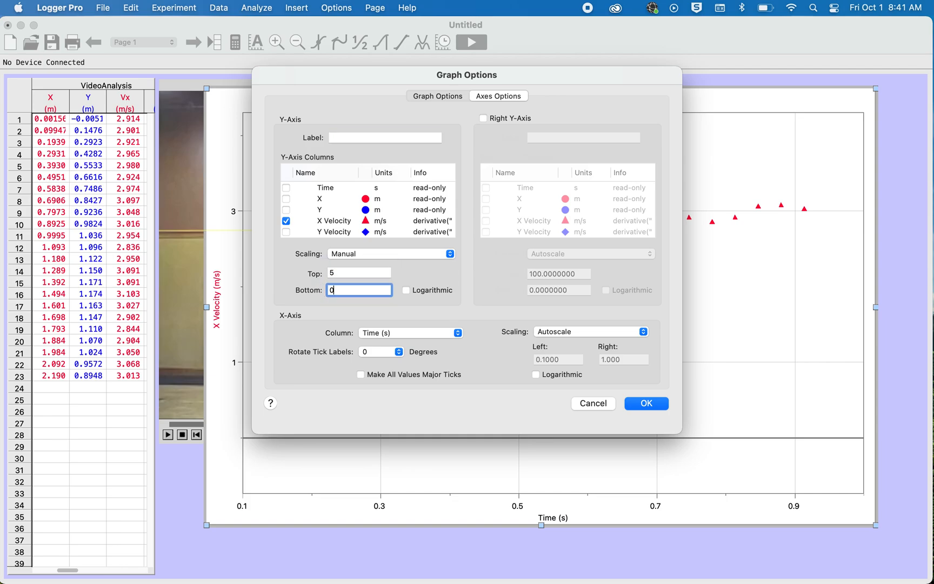
pyautogui.click(648, 403)
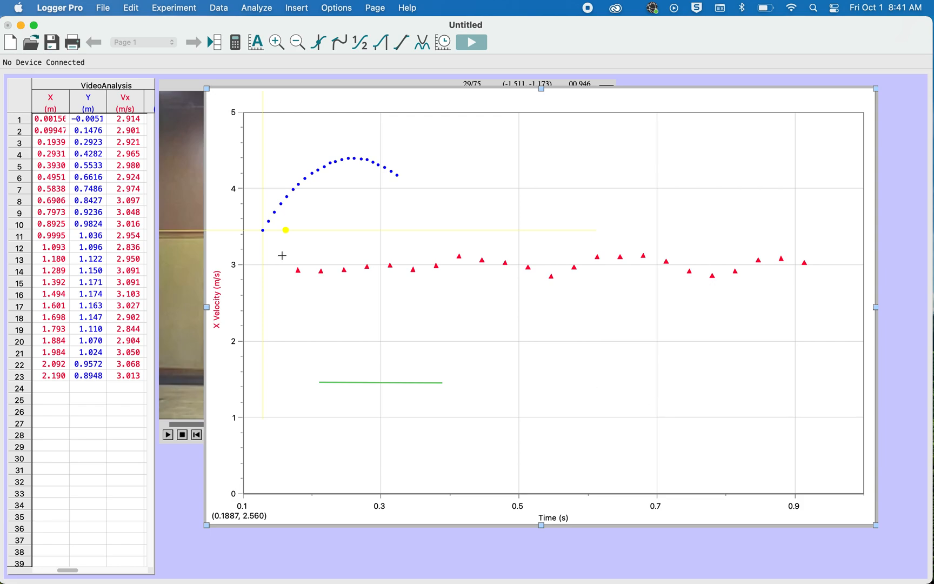